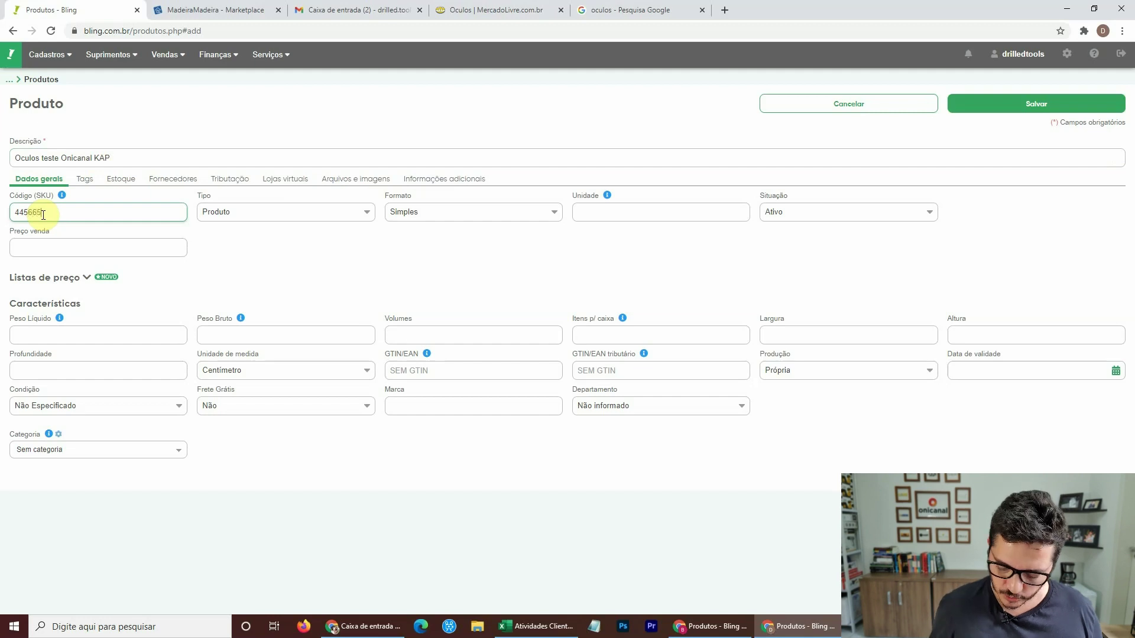
Step: Set the product's unit to un and its sale price to 119,90
left_click(583, 210)
type("un")
left_click(96, 254)
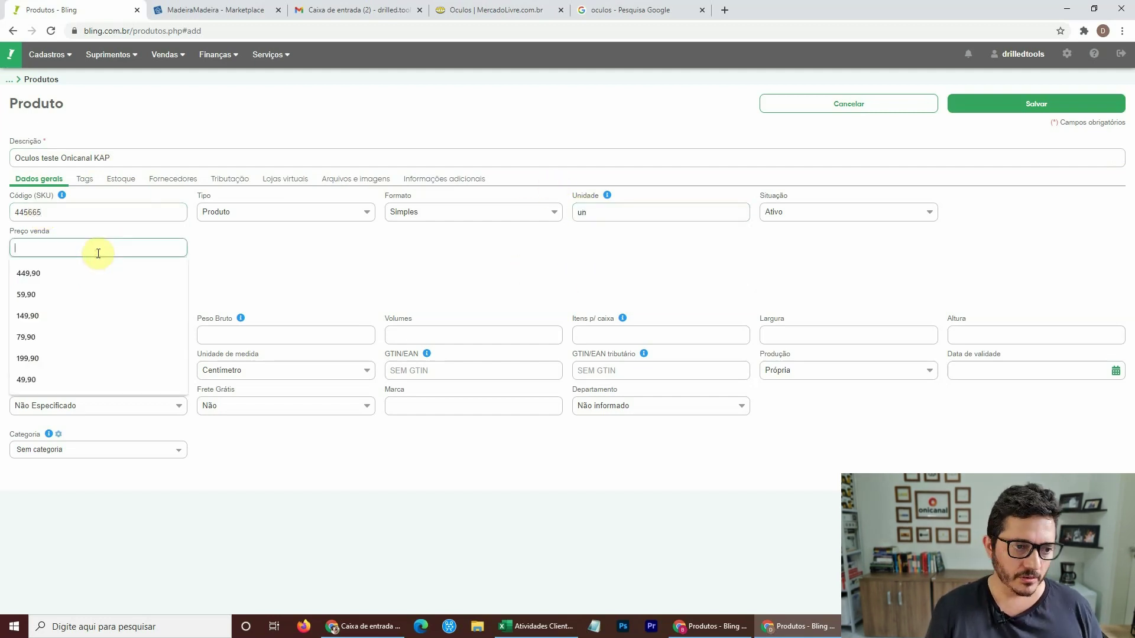
type("119,90")
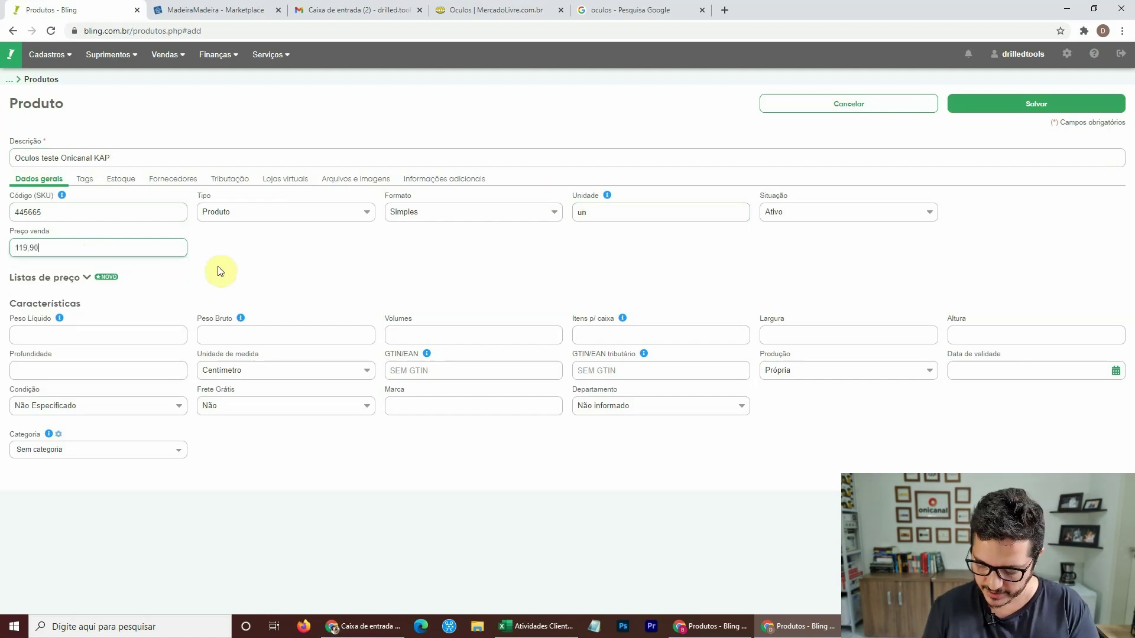
Step: Set both the net weight and the gross weight of the product to 0,10
left_click(56, 330)
type("0,1")
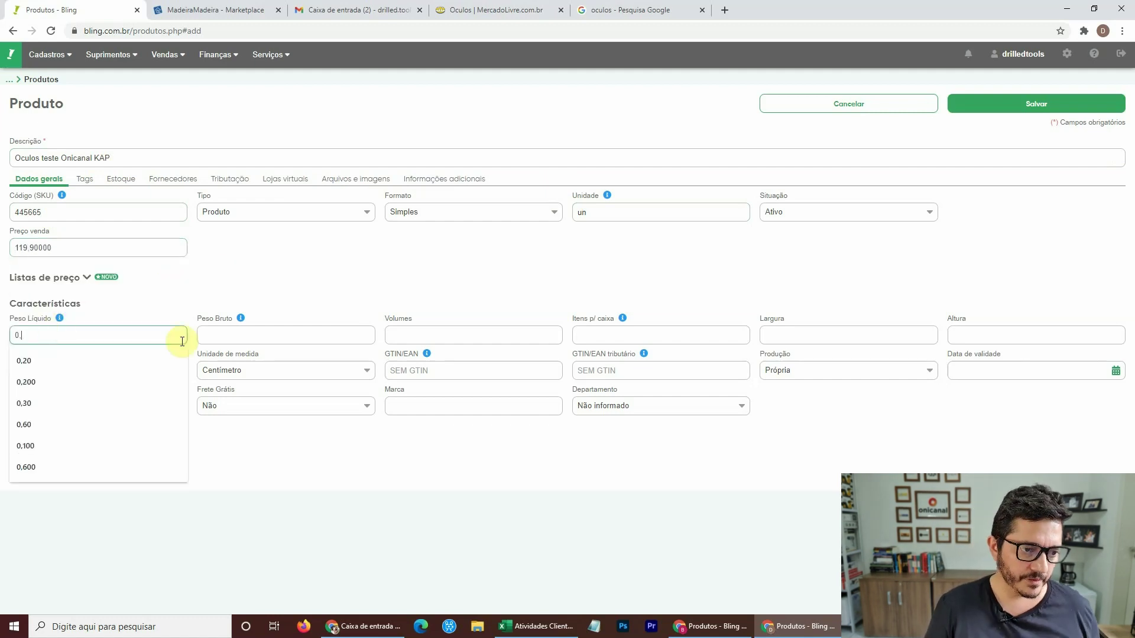
left_click(206, 336)
left_click(114, 332)
type("0")
left_click(202, 334)
type("0,10")
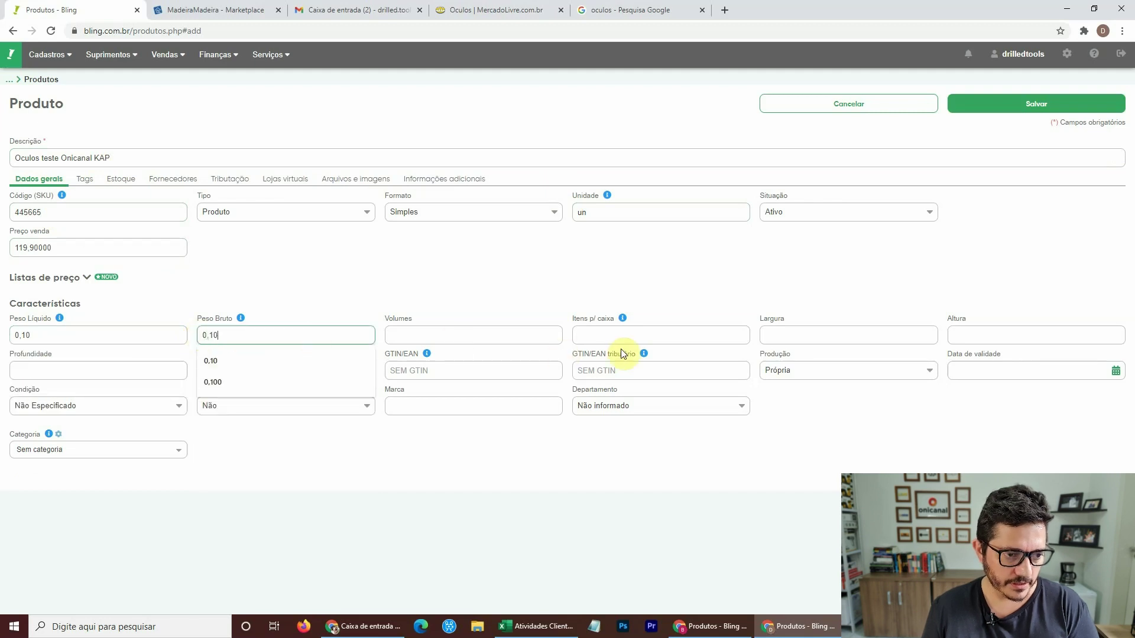
Step: Set the product's height to 12 and its depth to 2 in the characteristics
left_click(785, 323)
left_click(993, 333)
type("12")
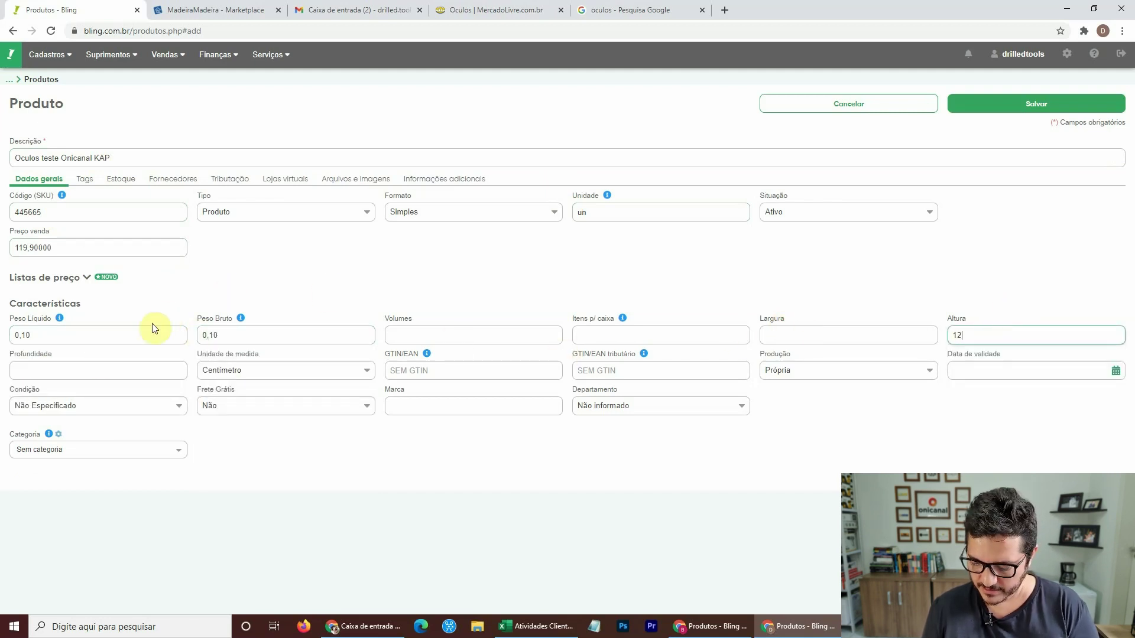
left_click(89, 370)
type("2")
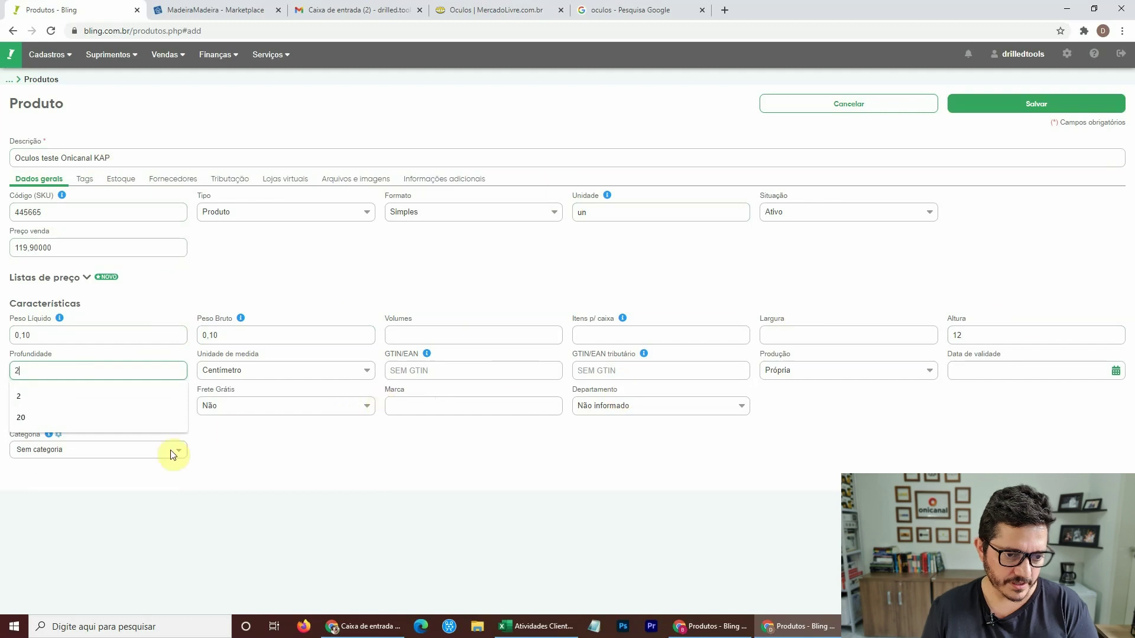
left_click(459, 497)
Step: Enter KAP as the product's brand
left_click(416, 405)
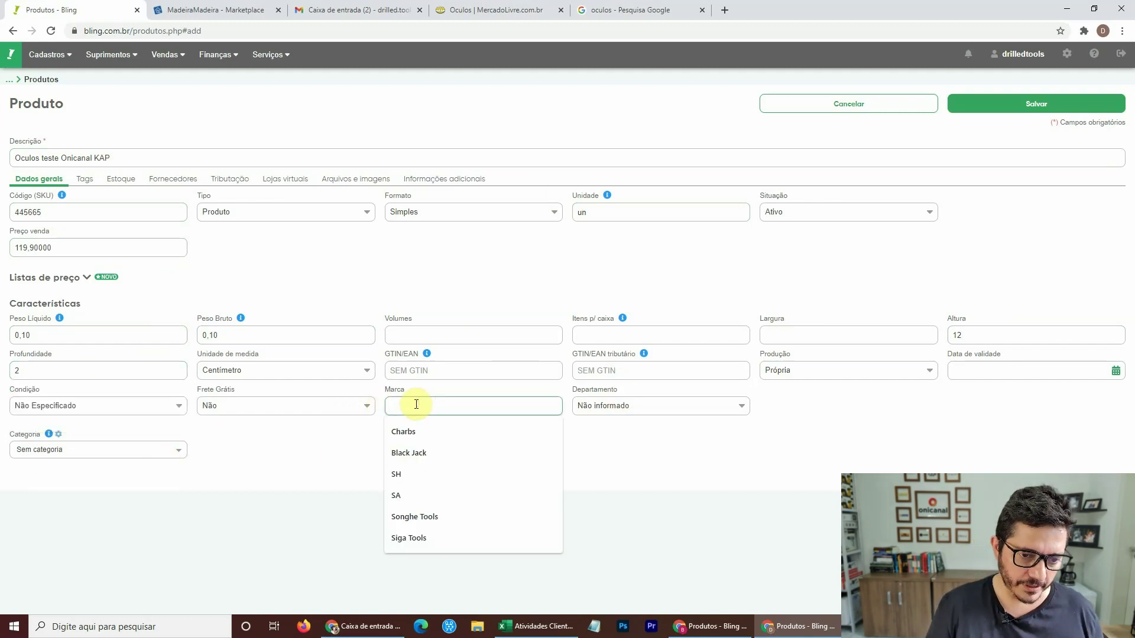
left_click(405, 284)
left_click(412, 407)
type("KAA")
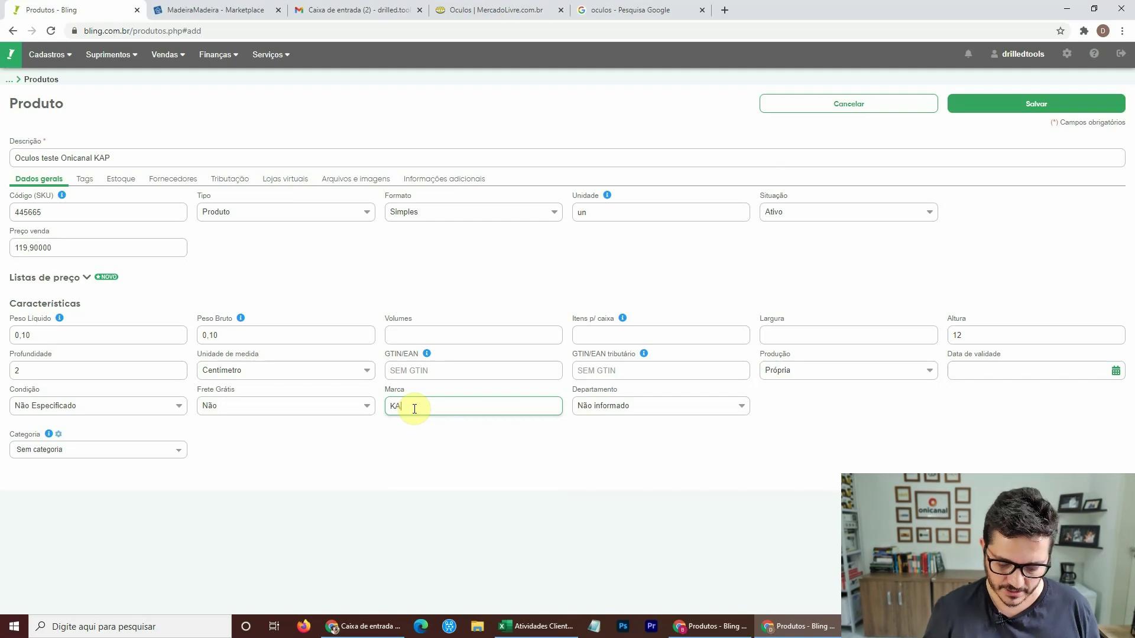
type("P")
left_click(605, 464)
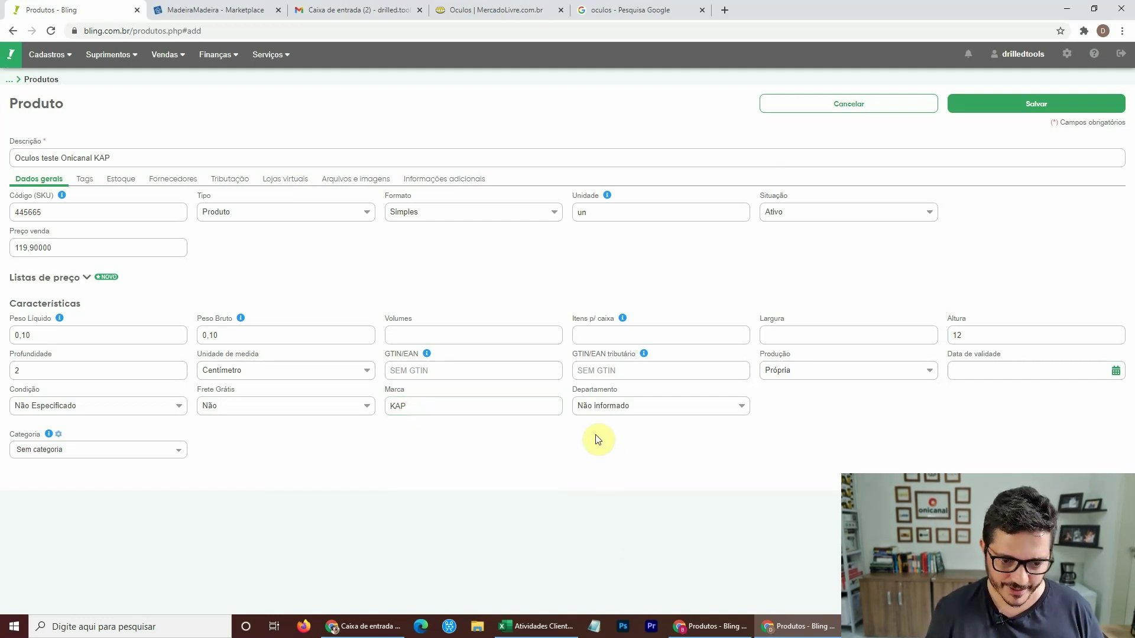
Step: In the additional information, write "produtos teste kap" as the product's short description
type("p")
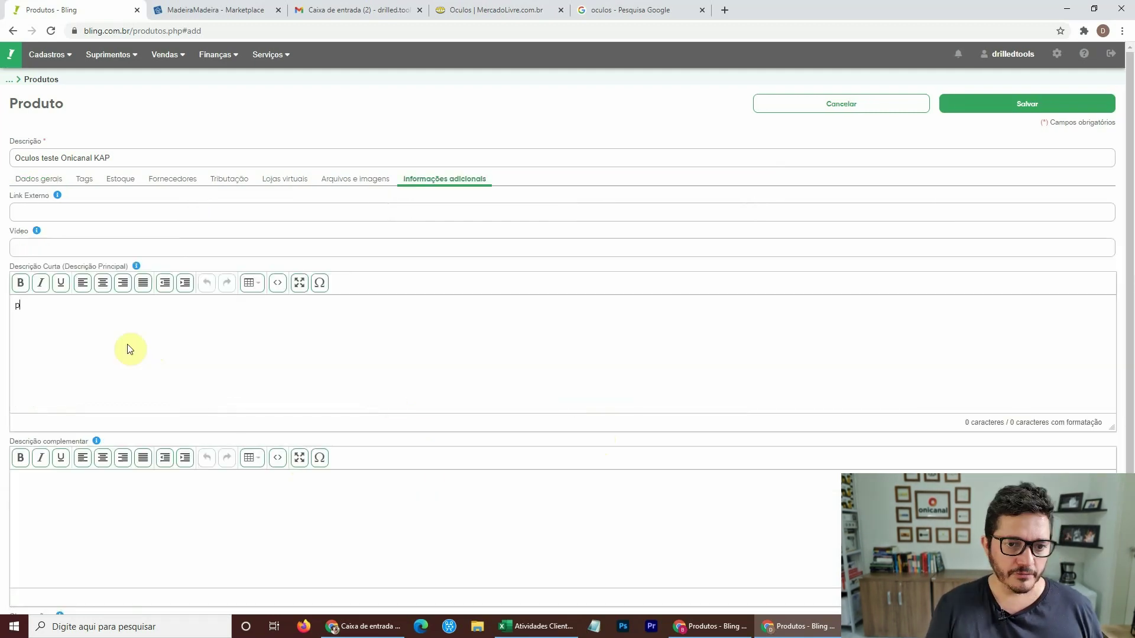
type("rodutos teste k")
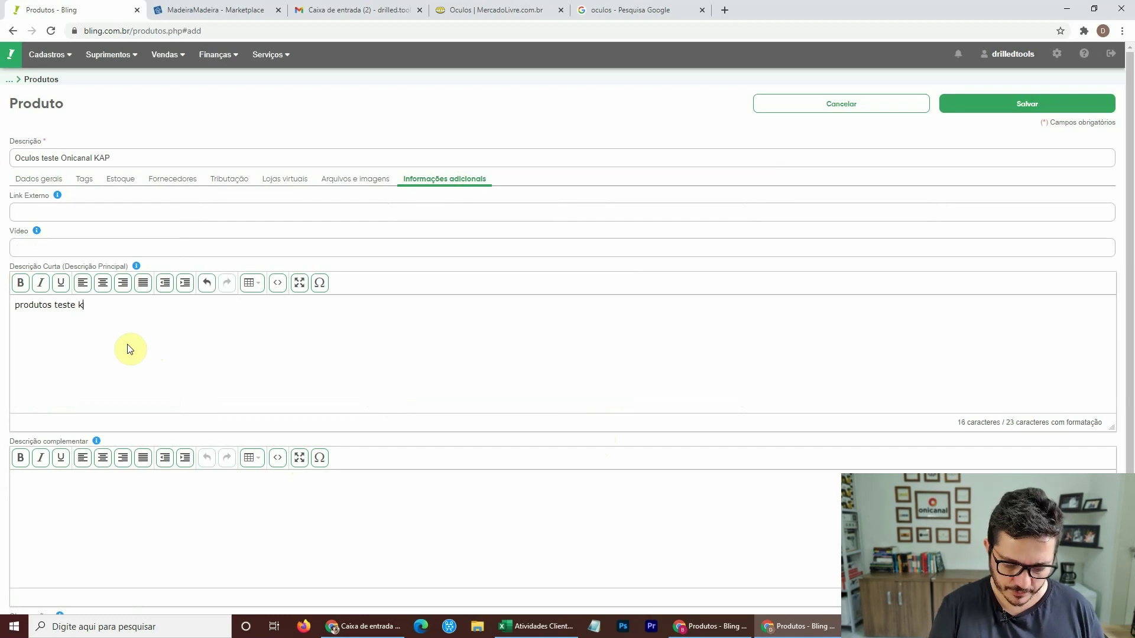
type("ap")
Step: Upload the combo-arma_o glasses JPG from the computer as a product image and save the product
left_click(384, 179)
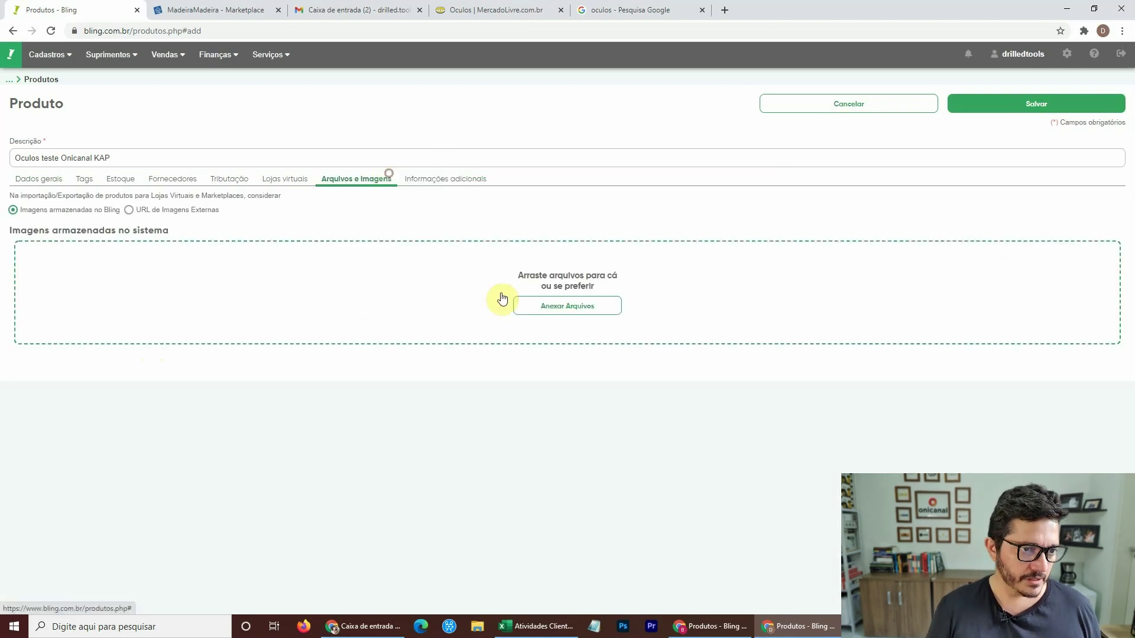
left_click(570, 306)
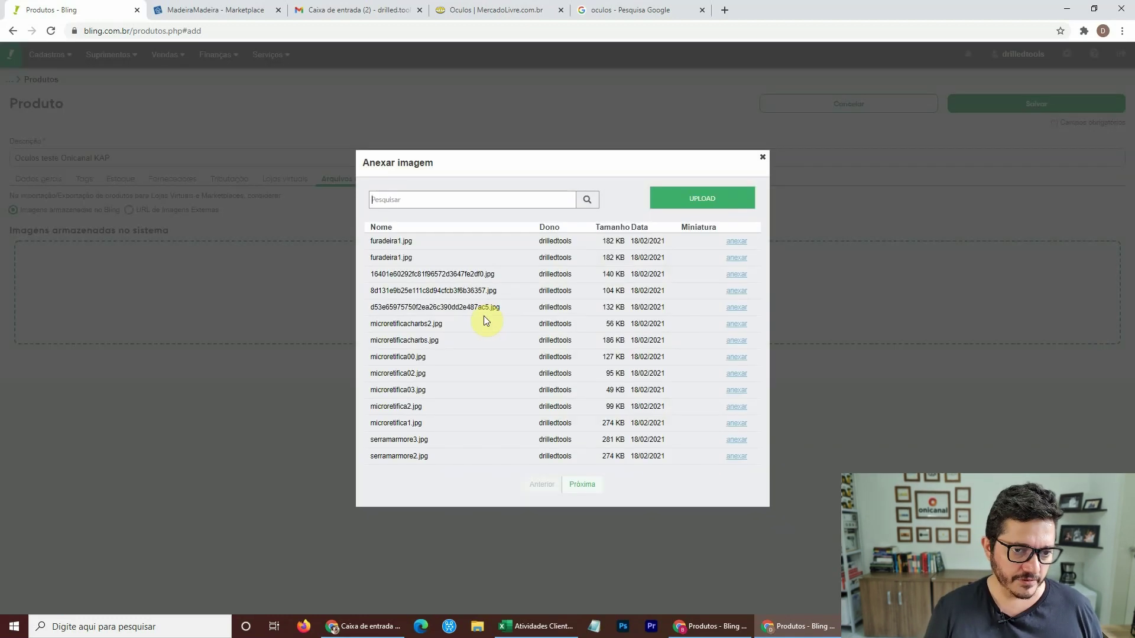
left_click(702, 198)
double_click(139, 106)
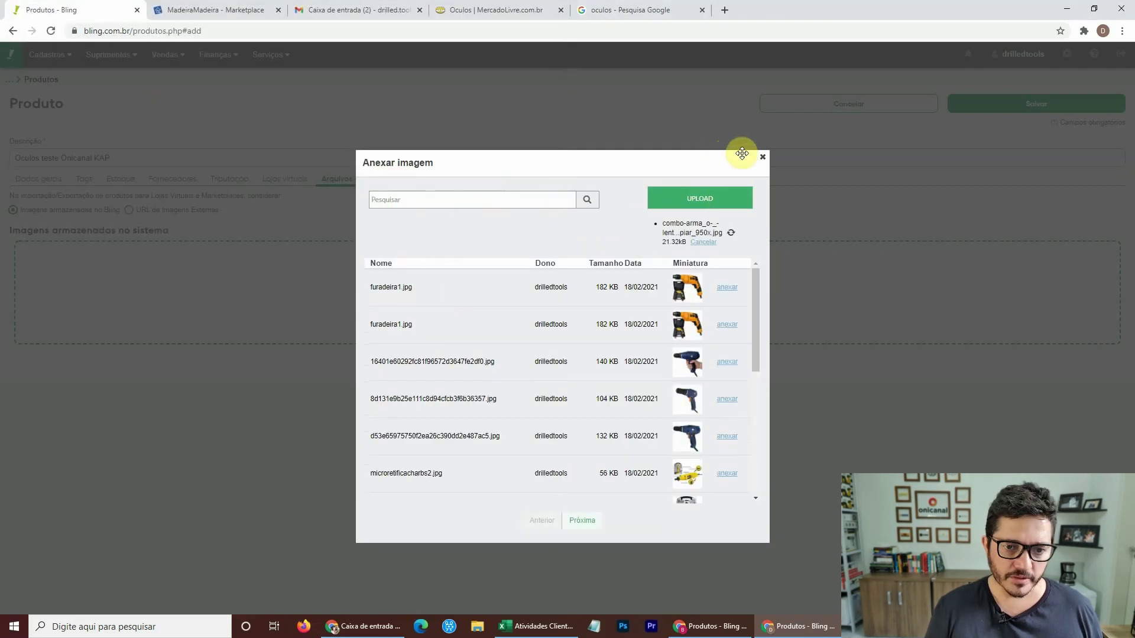
left_click(762, 160)
left_click(978, 106)
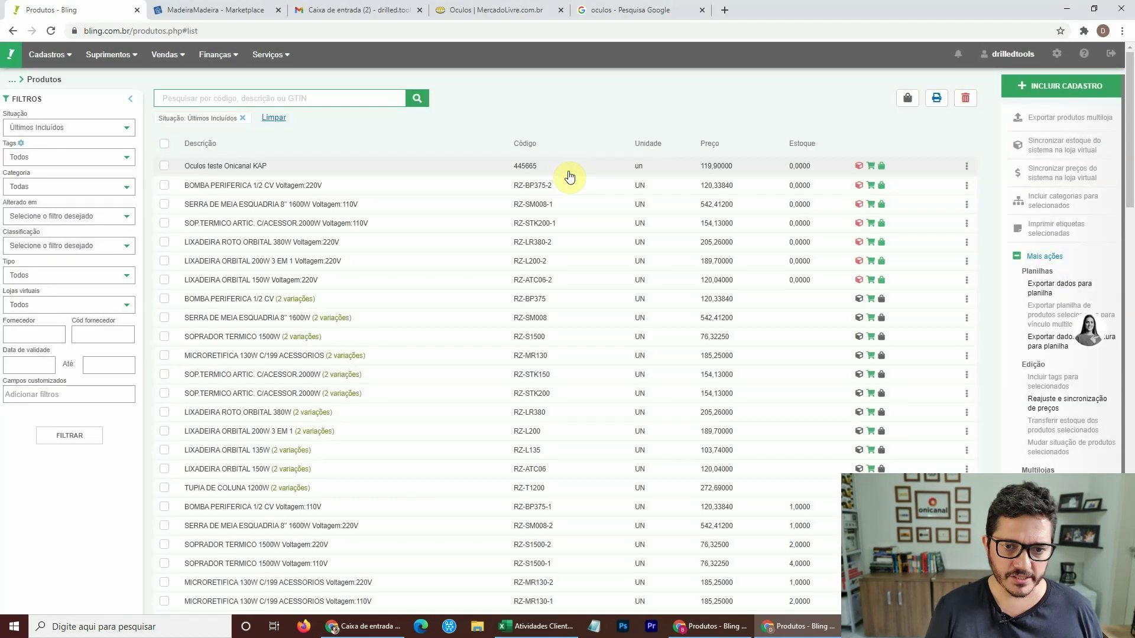
Step: Add a stock entry of quantity 1 for the product Oculos teste Onicanal KAP
left_click(859, 166)
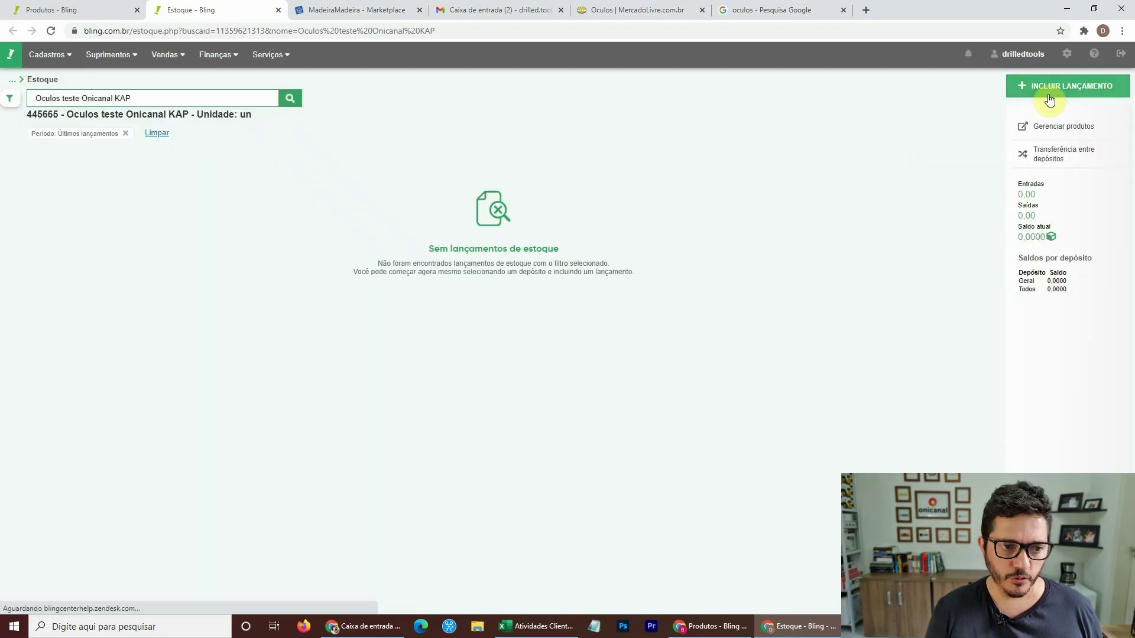
left_click(1015, 87)
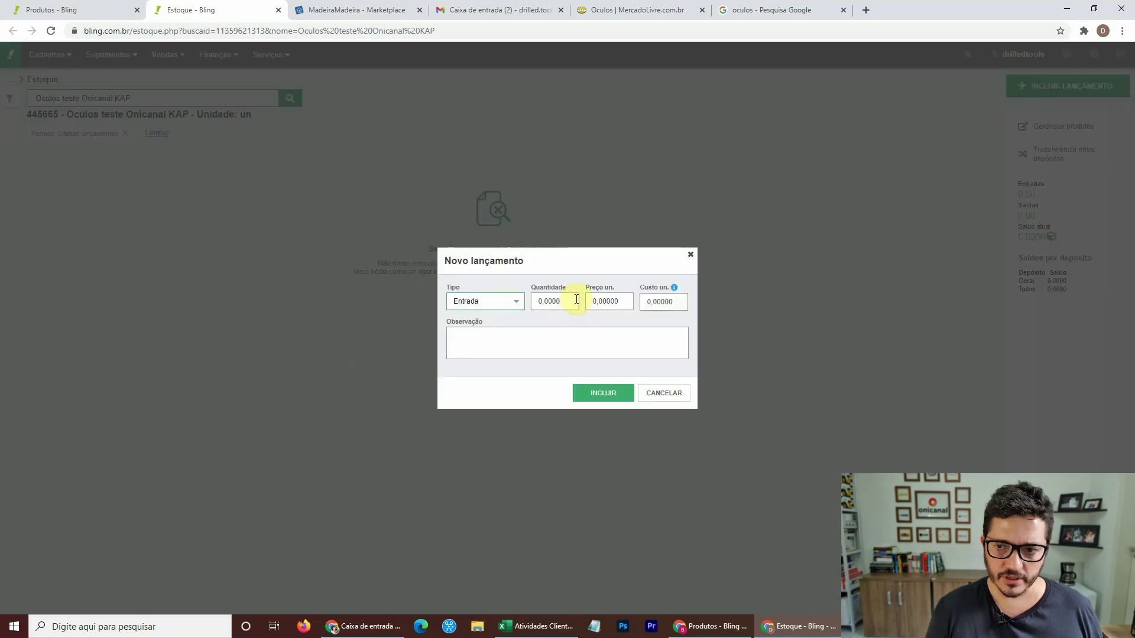
type("1")
key("Return")
Step: Create and save a new product category named oculos, and check for it in the category list
left_click(1067, 54)
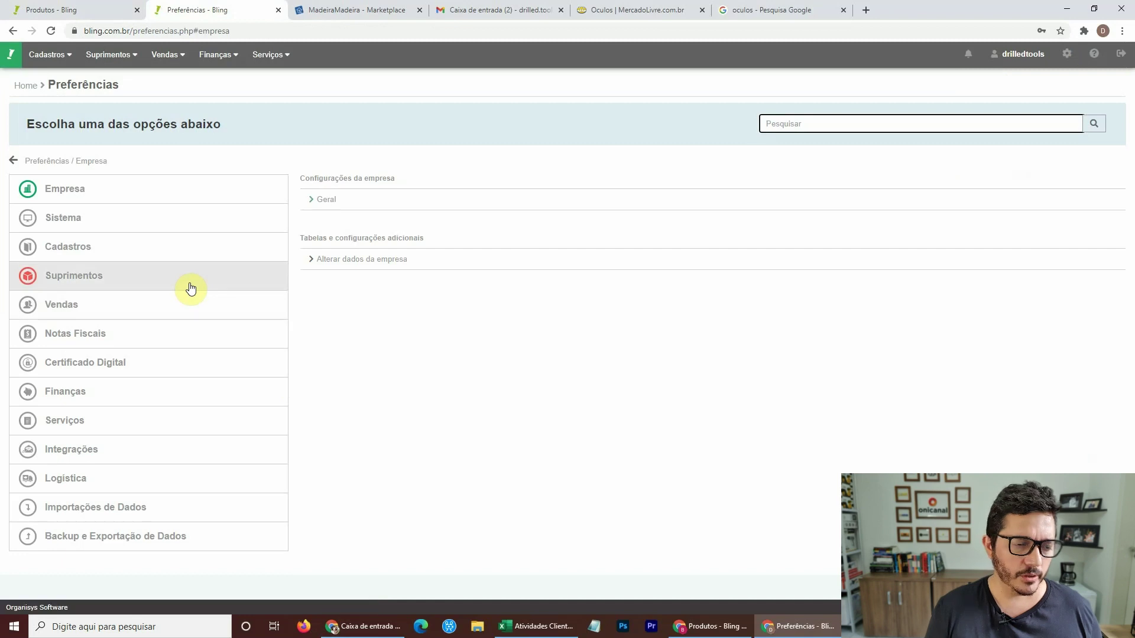
left_click(66, 255)
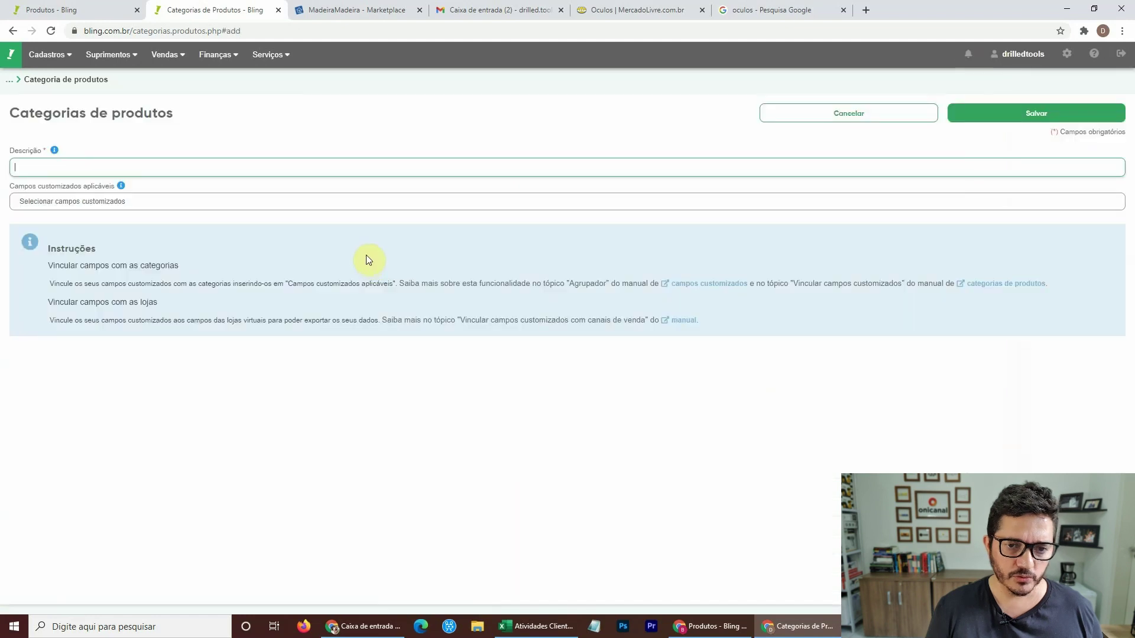
type("ulos")
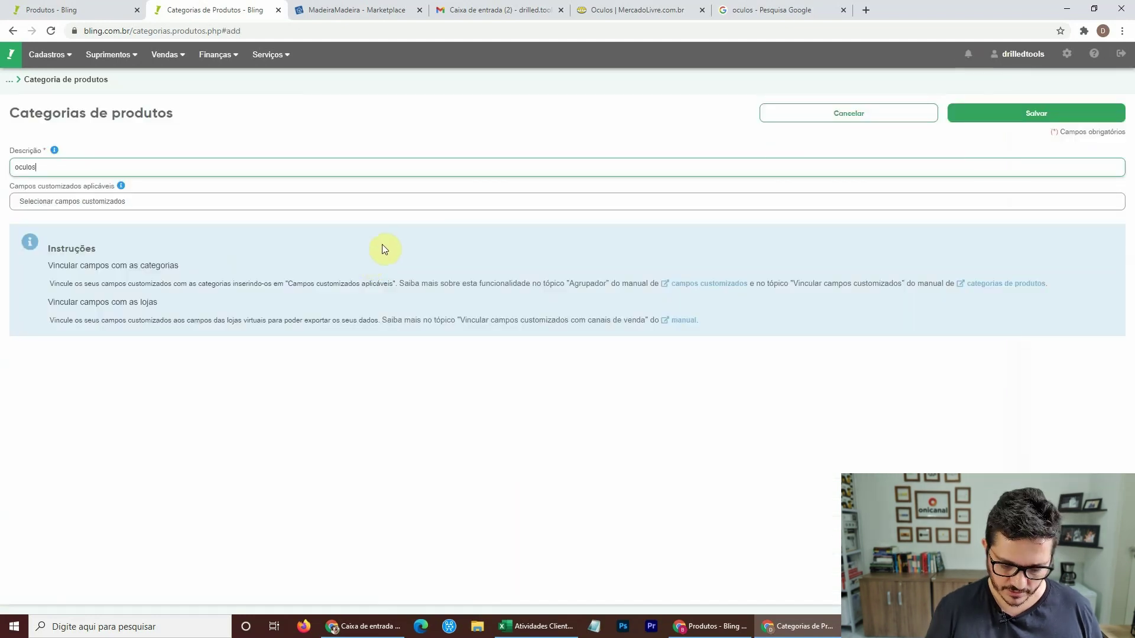
left_click(987, 117)
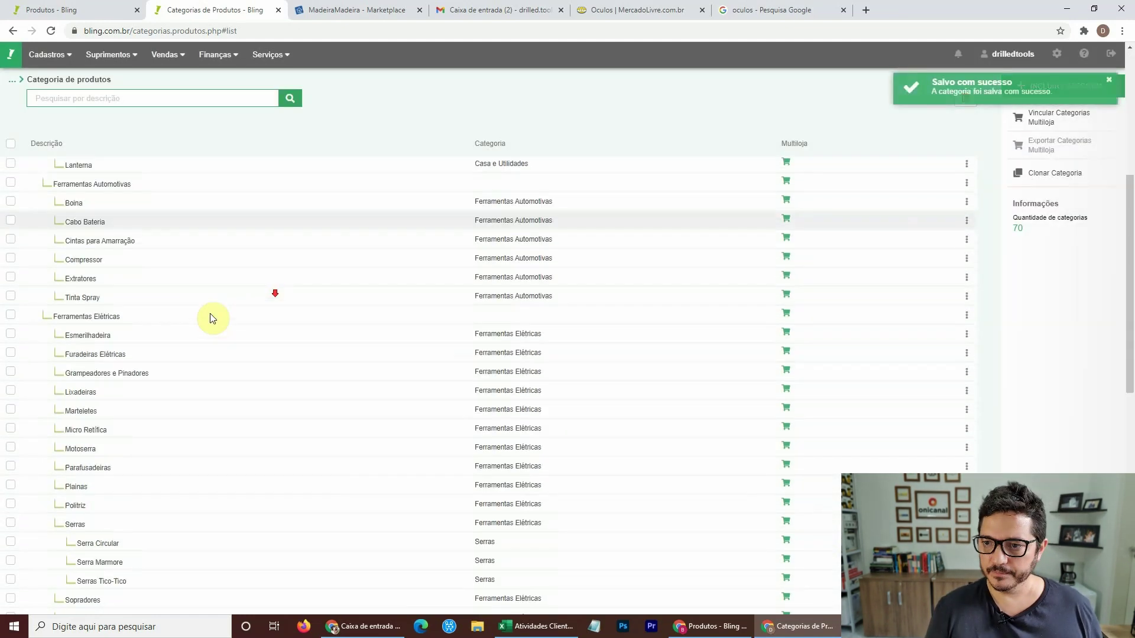
scroll(210, 313, "down", 10)
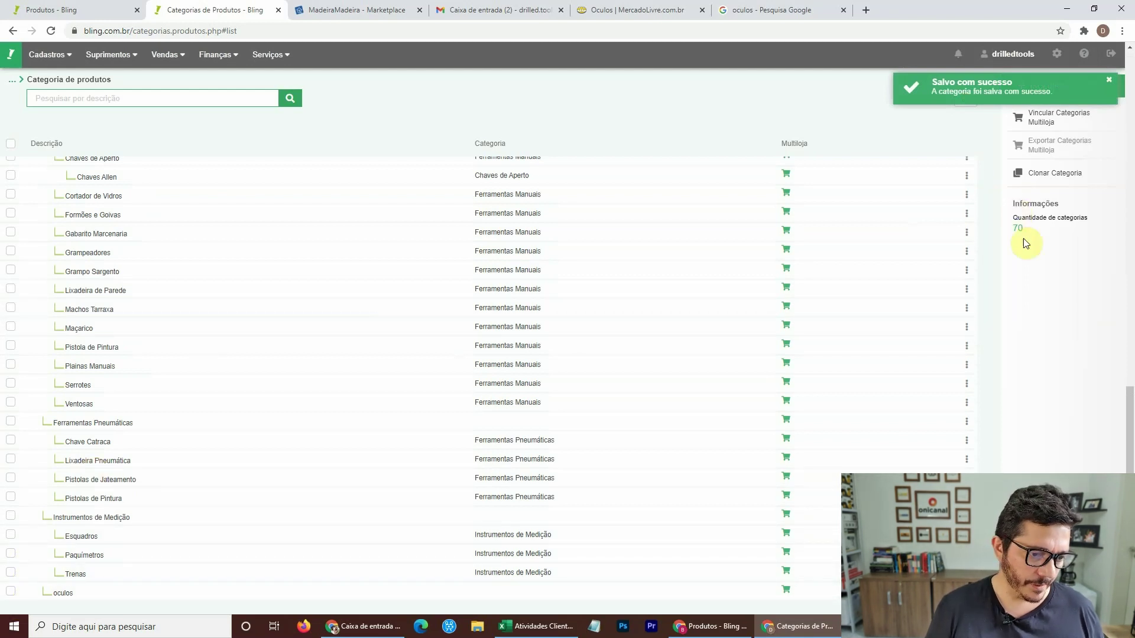
scroll(1028, 207, "up", 6)
Step: Start linking multistore categories for the ML Drilled store and load its categories, consulting the glasses category path on Mercado Livre
left_click(1046, 118)
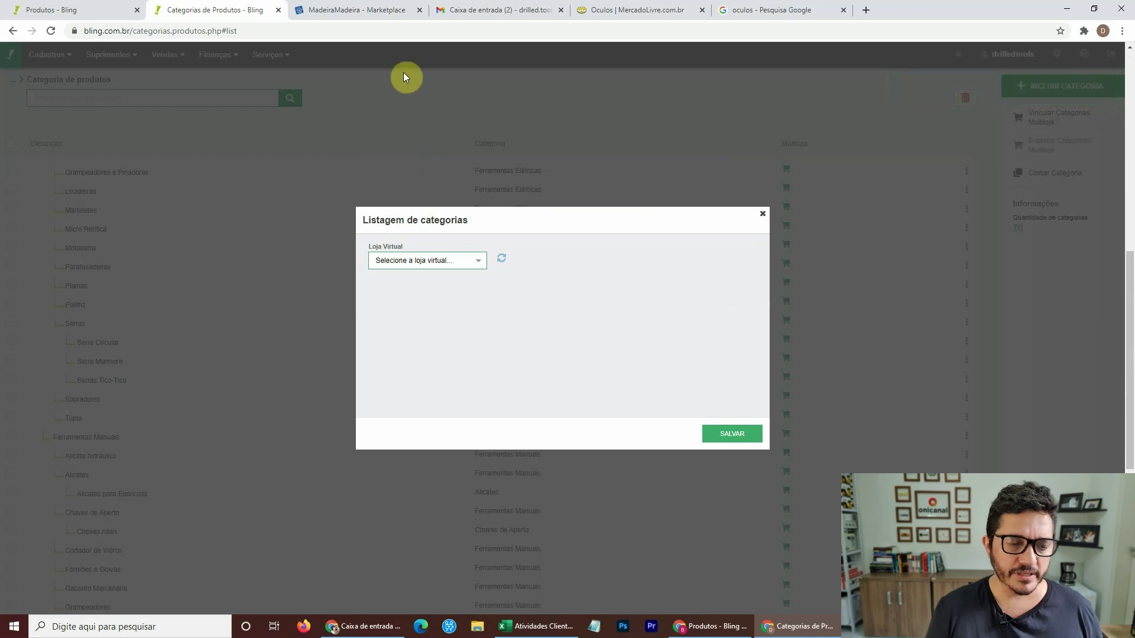
left_click(642, 6)
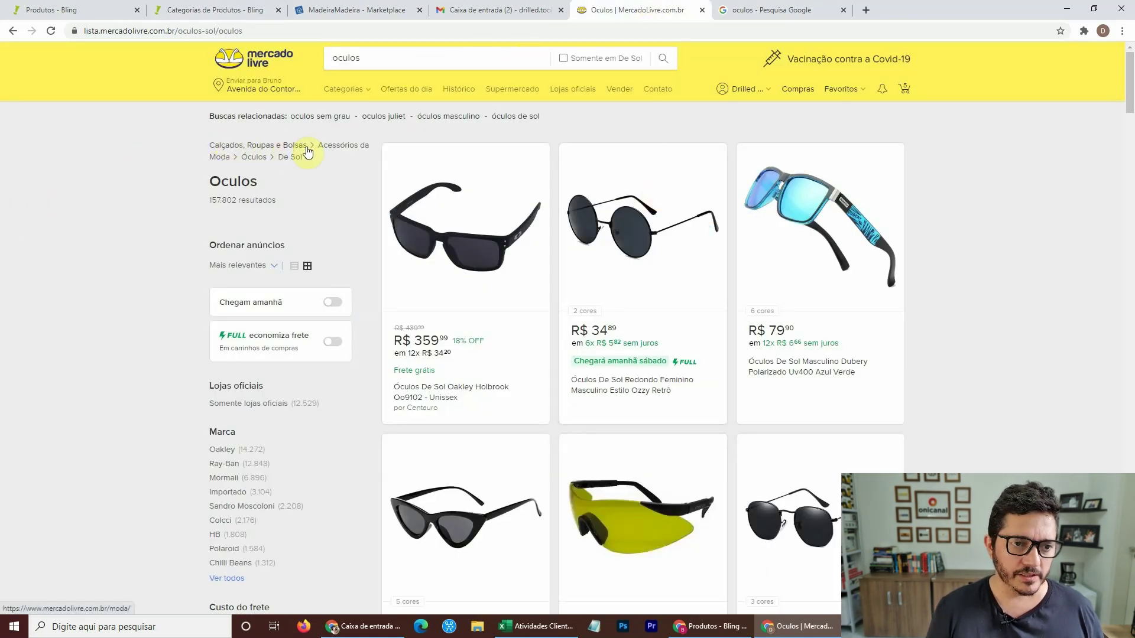
left_click(195, 9)
left_click(418, 258)
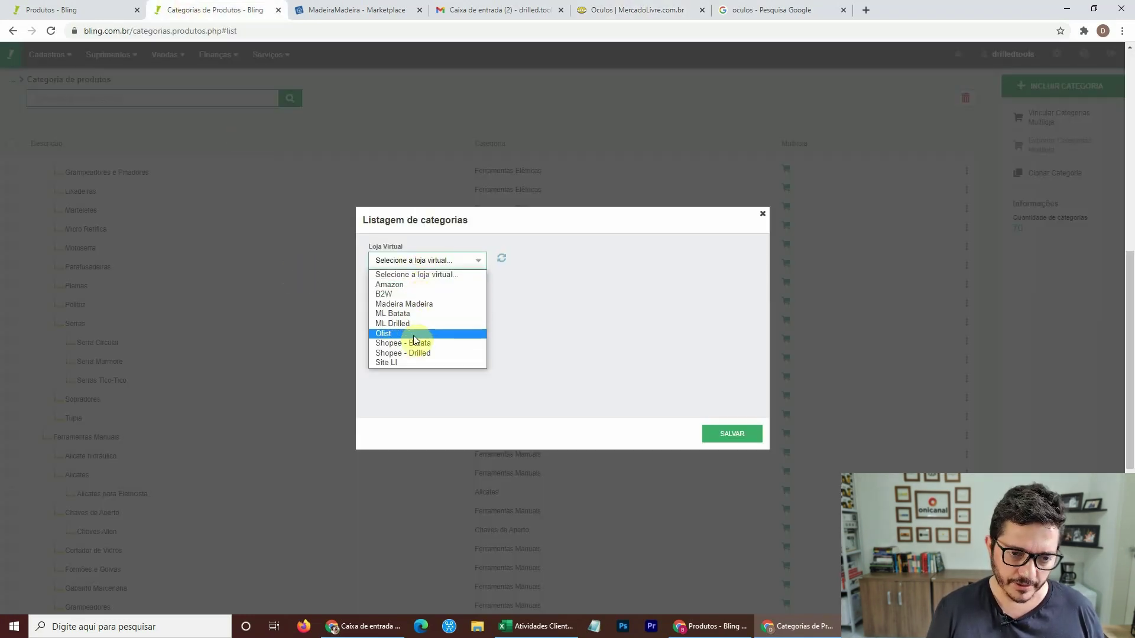
left_click(427, 324)
left_click(502, 258)
Step: Choose the store category path Calçados, Roupas e Bolsas > Acessórios da Moda > Óculos > De Sol
left_click(422, 287)
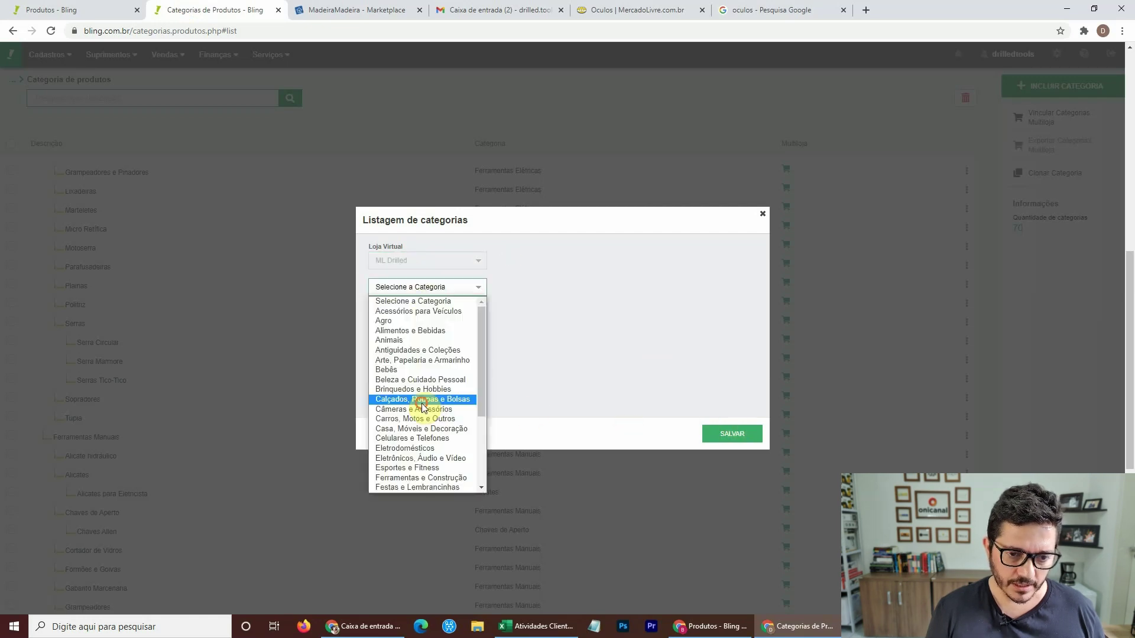
left_click(418, 400)
left_click(556, 283)
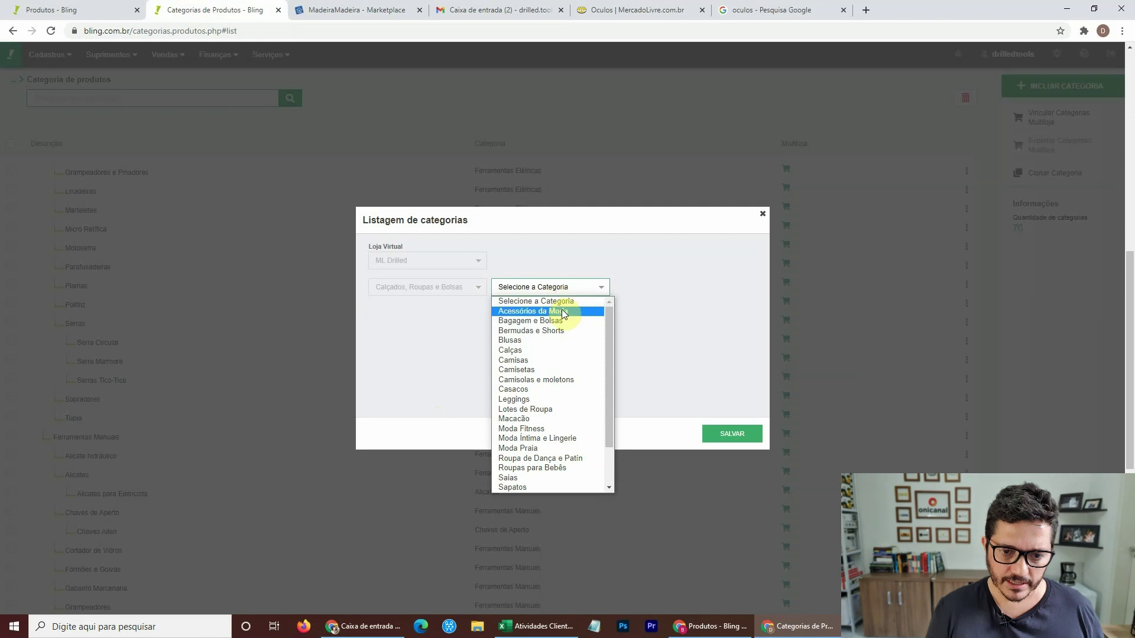
left_click(553, 307)
left_click(643, 288)
scroll(663, 378, "down", 2)
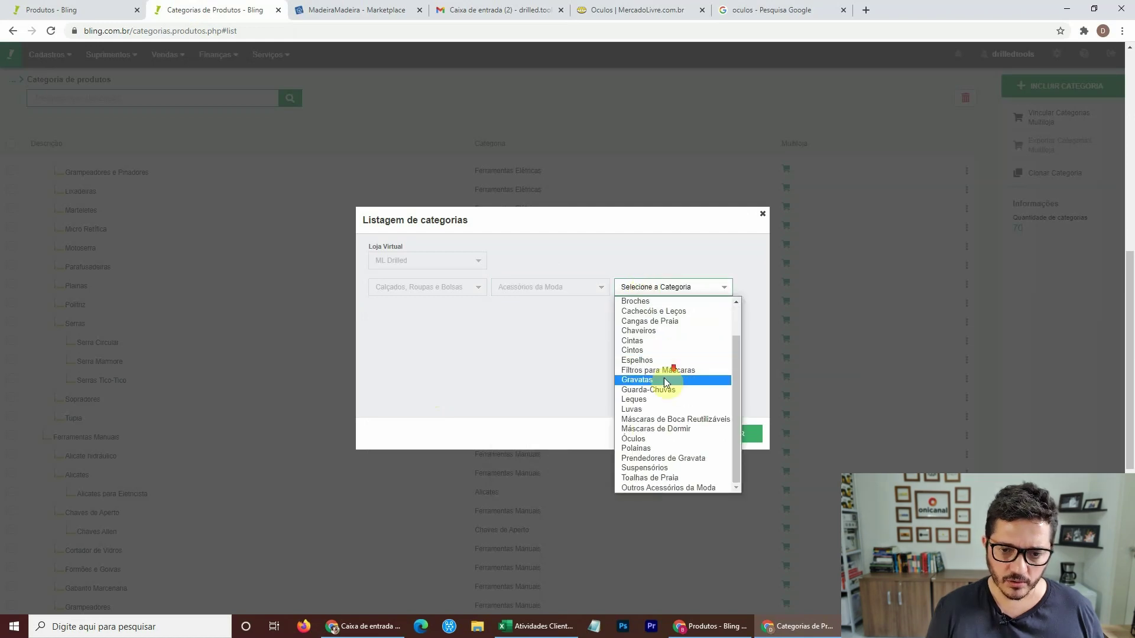
left_click(644, 442)
left_click(421, 314)
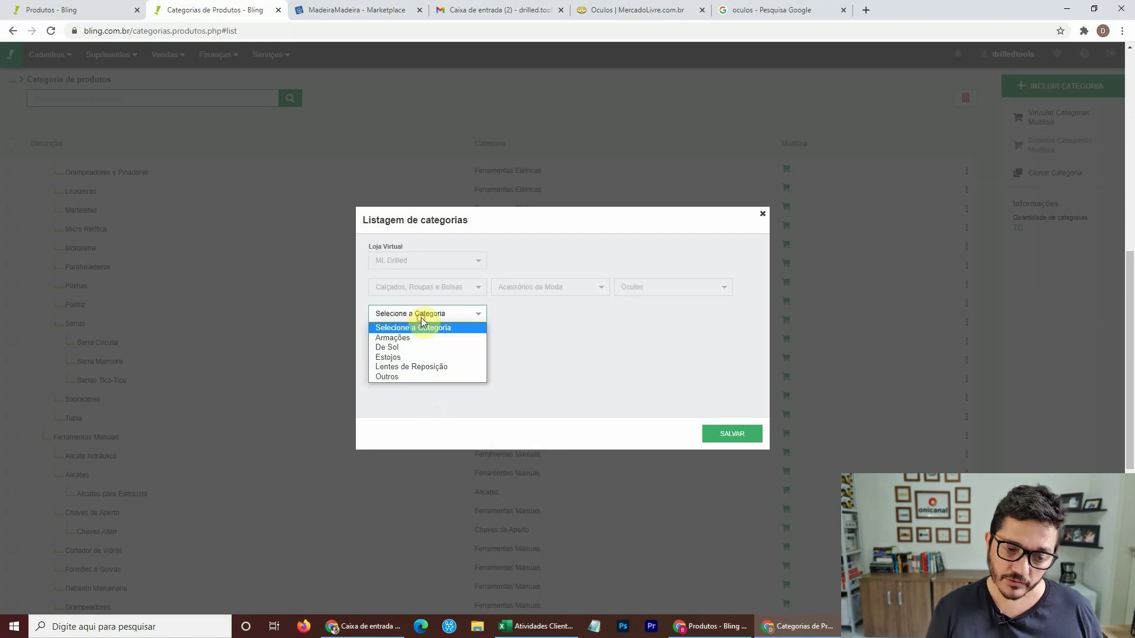
left_click(406, 347)
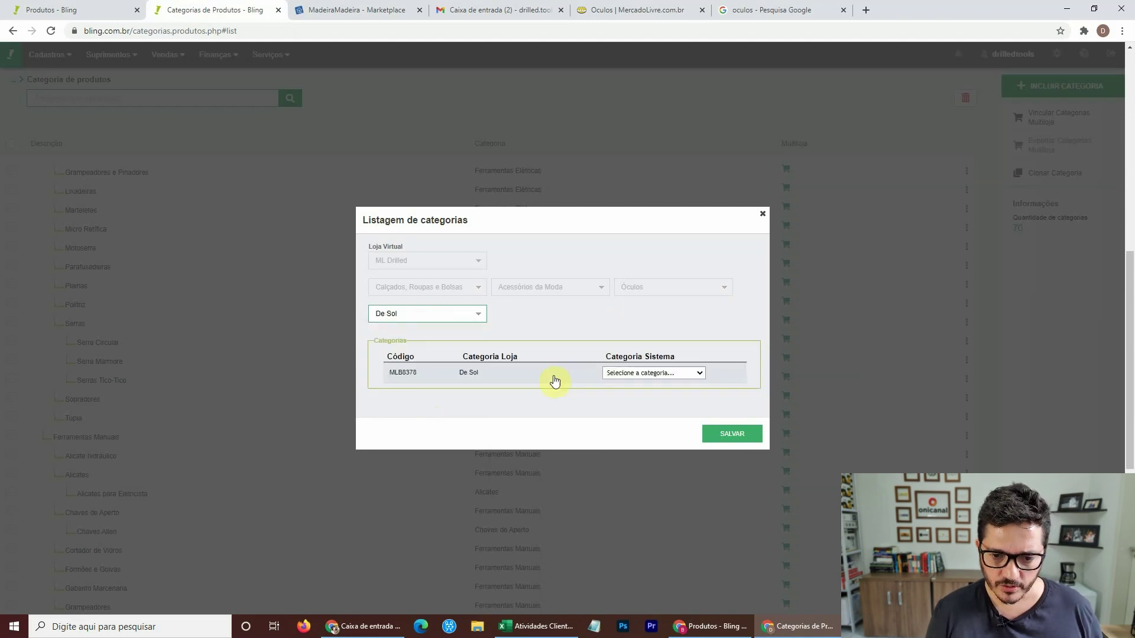
Step: Map the store category De Sol to the system category oculos and save the link
left_click(622, 373)
scroll(650, 414, "down", 3)
scroll(650, 408, "up", 3)
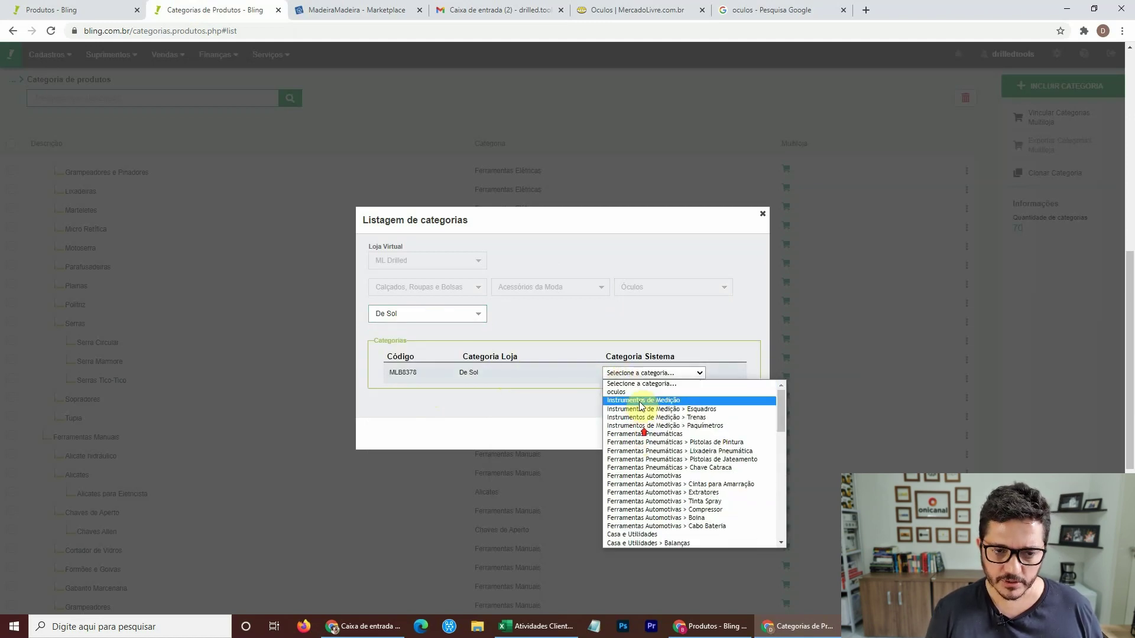
left_click(644, 393)
left_click(734, 432)
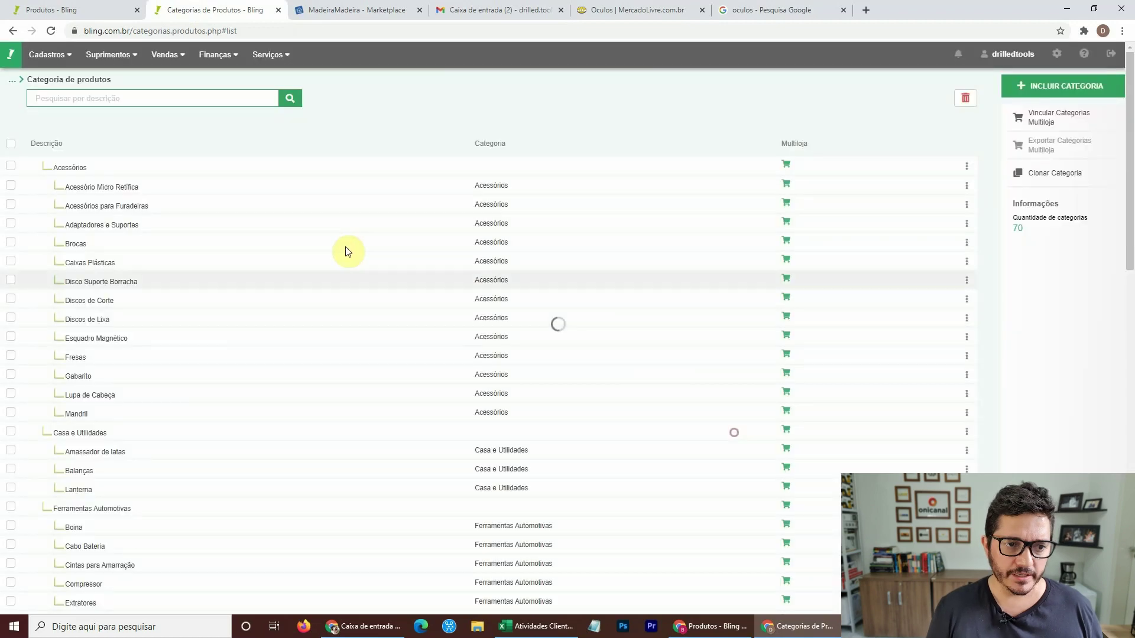
Step: Add the ML Drilled multistore category to the product Oculos teste Onicanal KAP in the product list and save
left_click(44, 9)
left_click(417, 98)
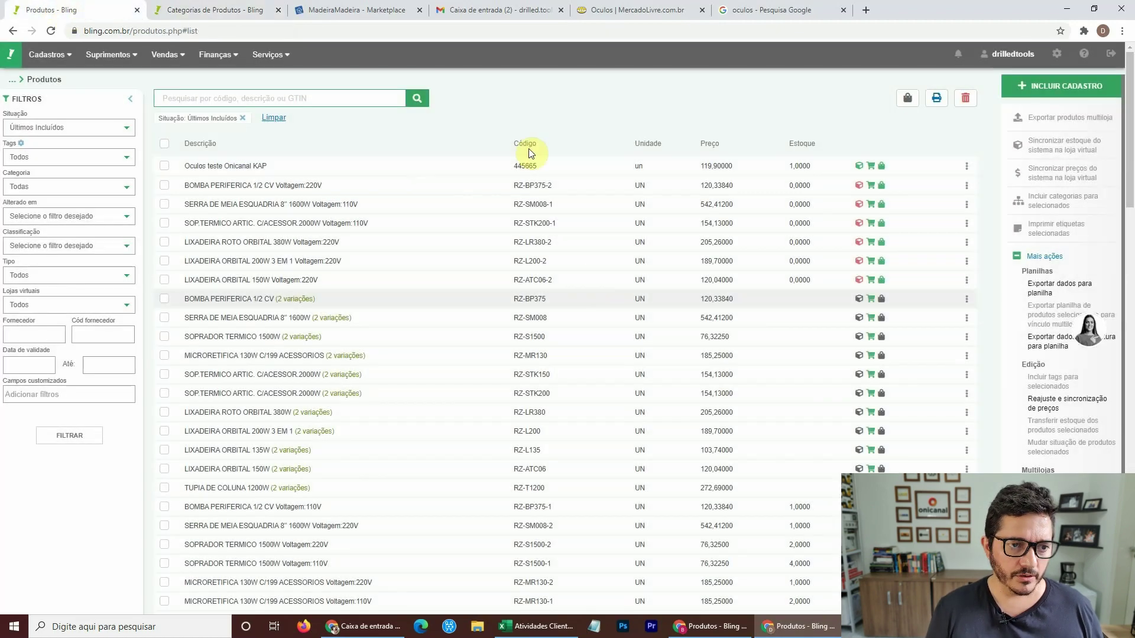
left_click(164, 169)
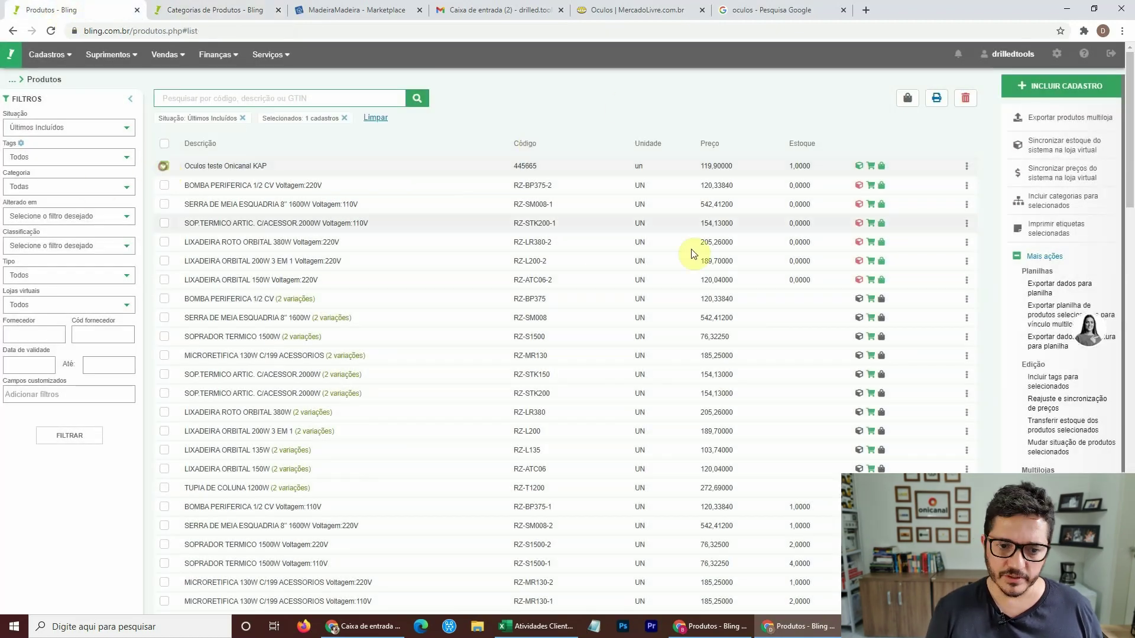
left_click(1043, 201)
left_click(449, 370)
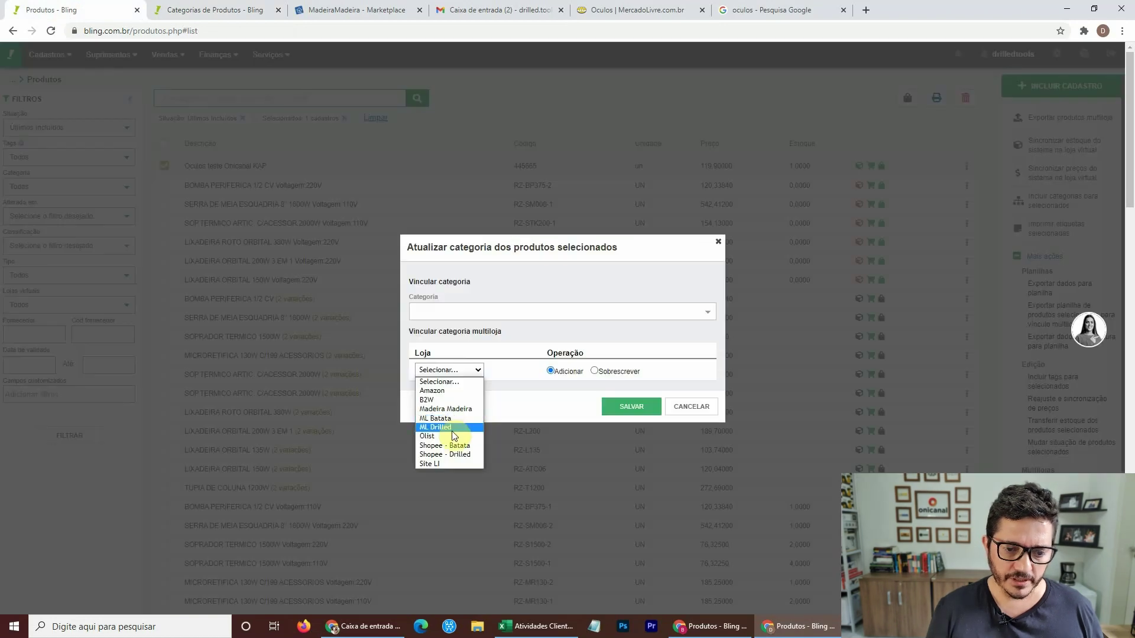
left_click(450, 426)
scroll(482, 400, "down", 15)
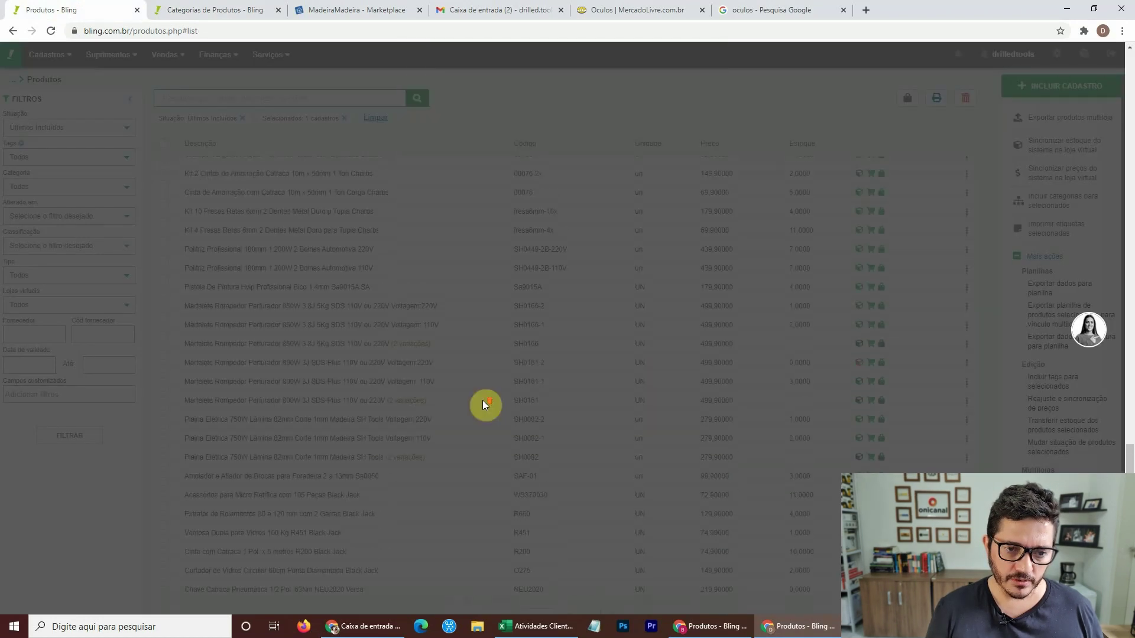
left_click(421, 155)
left_click(629, 475)
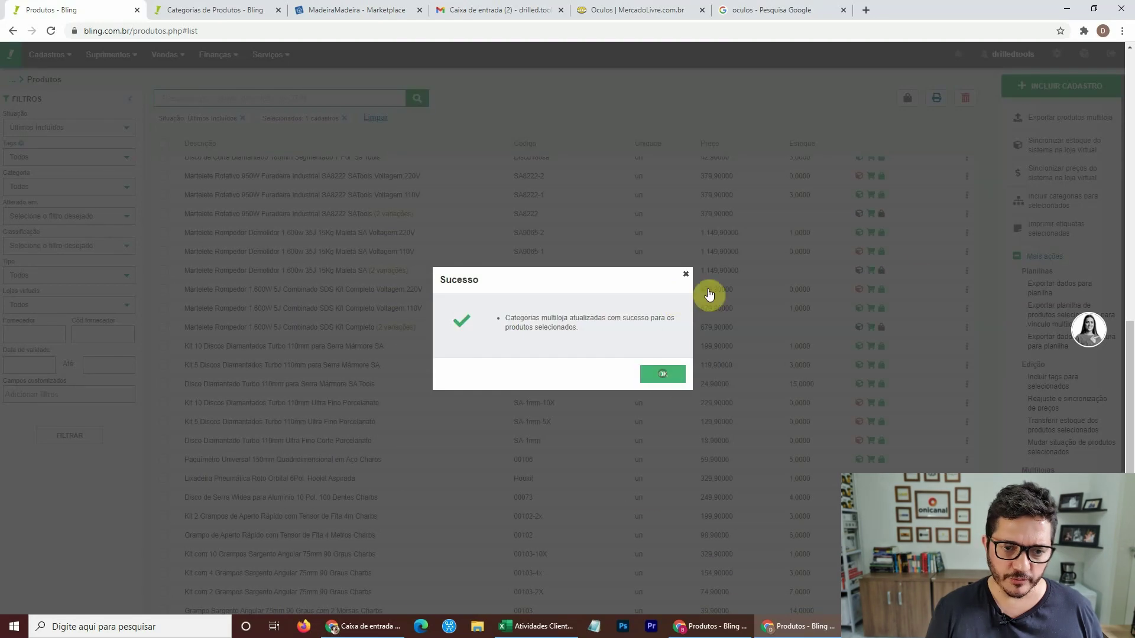
left_click(663, 374)
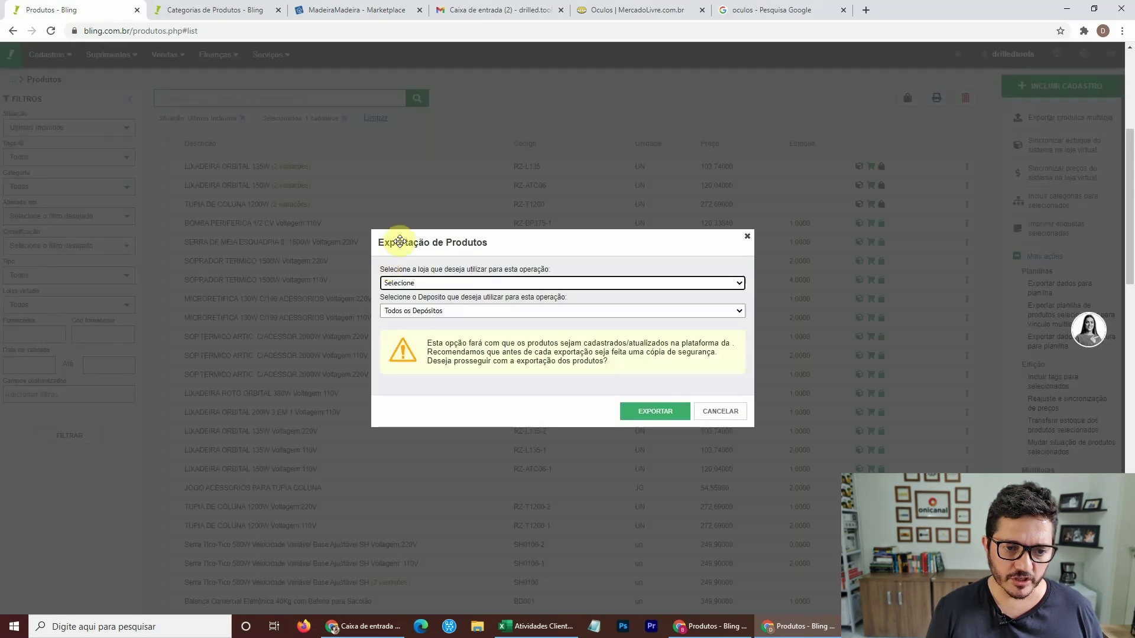
Step: Try to export the selected glasses product to the Mercado Livre store and read the export message
left_click(408, 282)
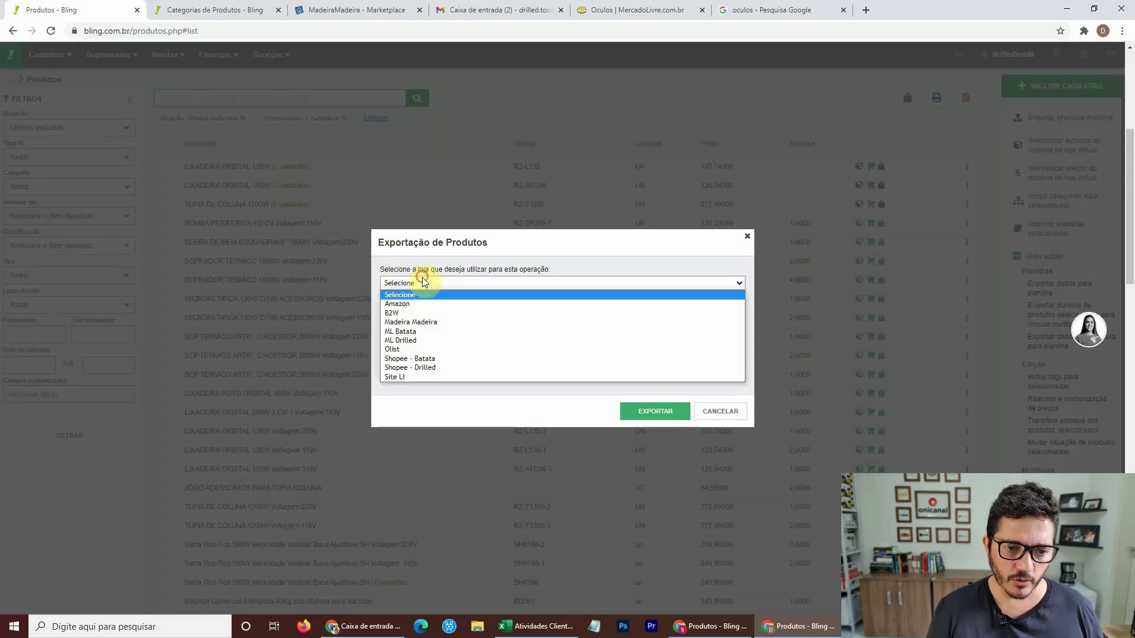
left_click(408, 331)
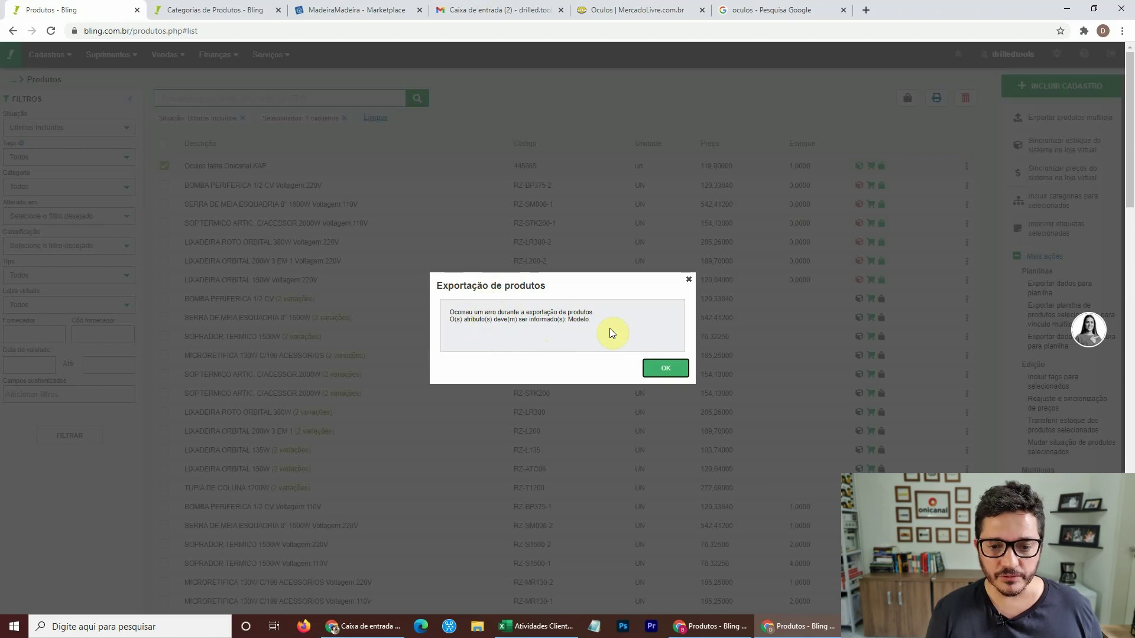
left_click_drag(567, 321, 577, 321)
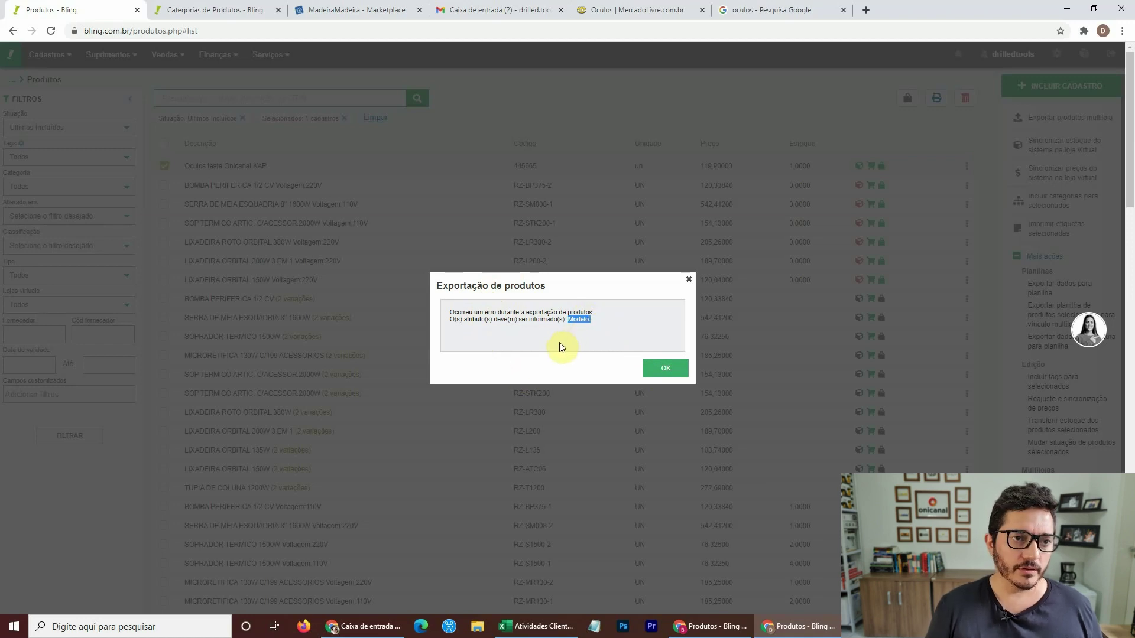
Step: Go to the custom fields settings in the system preferences
left_click(223, 10)
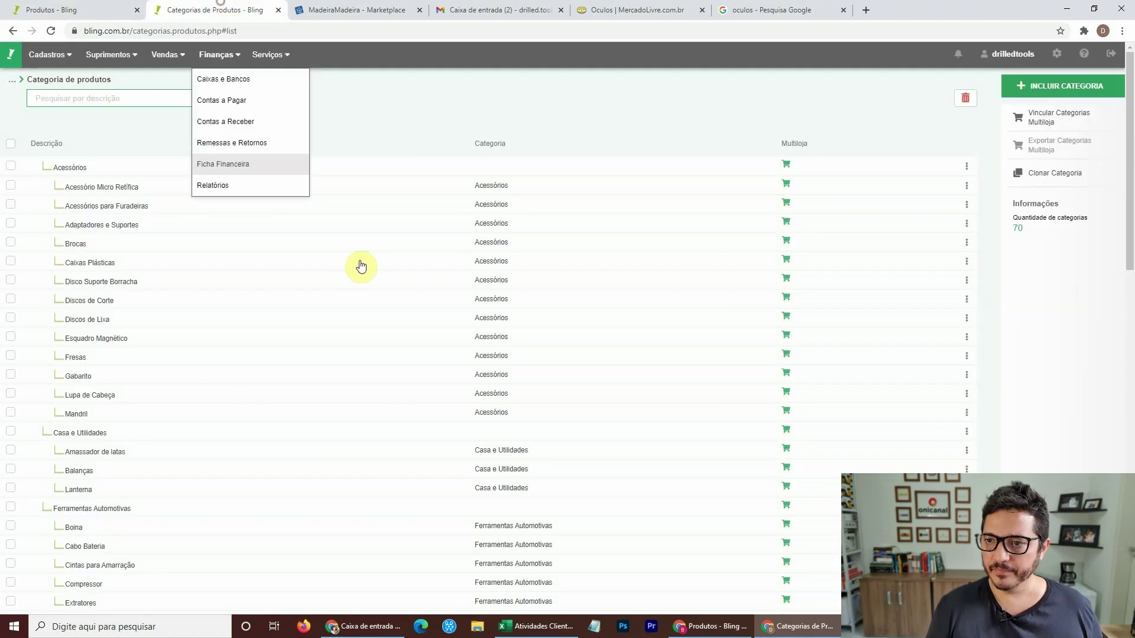
left_click(1057, 54)
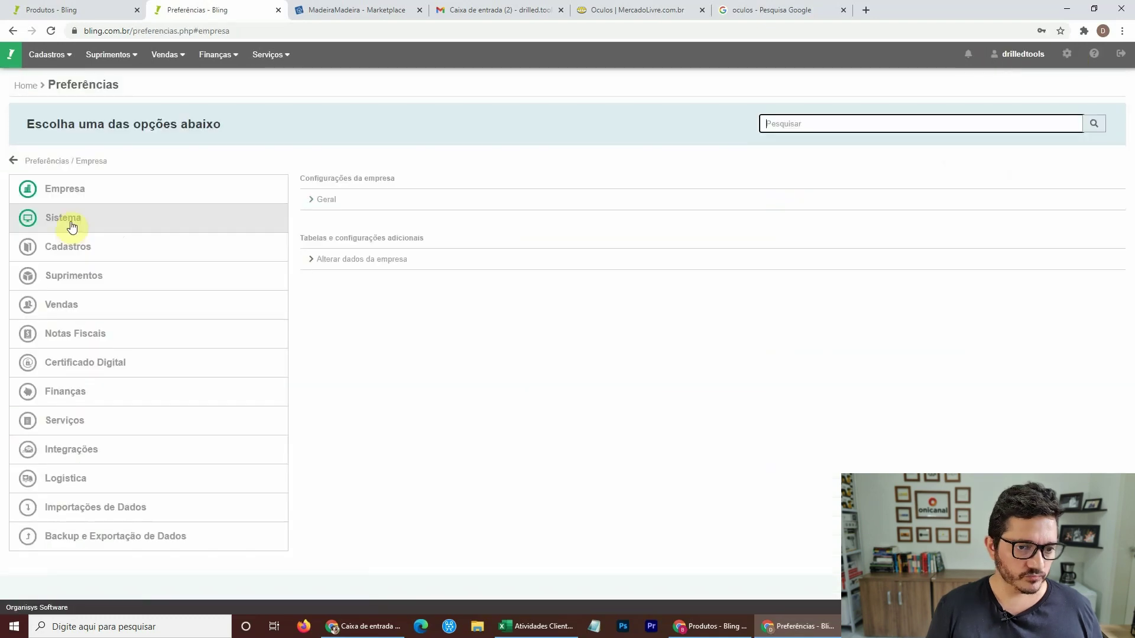
left_click(71, 227)
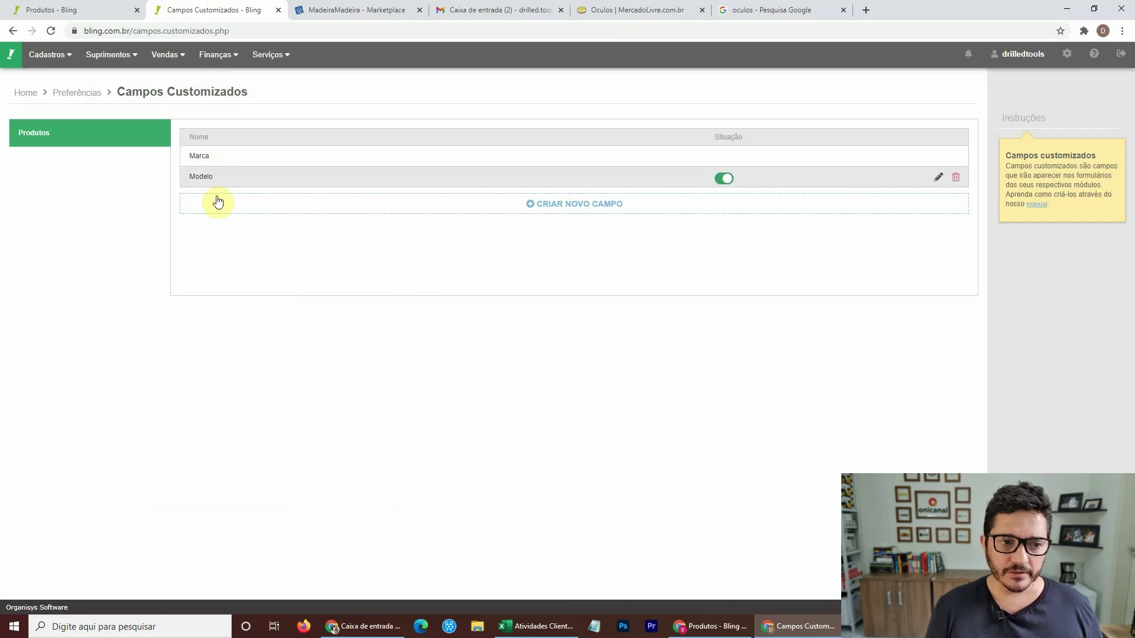
Step: Create a text custom field named Fabricante, enable grouping by product category, assign it to oculos, and save it
left_click(582, 214)
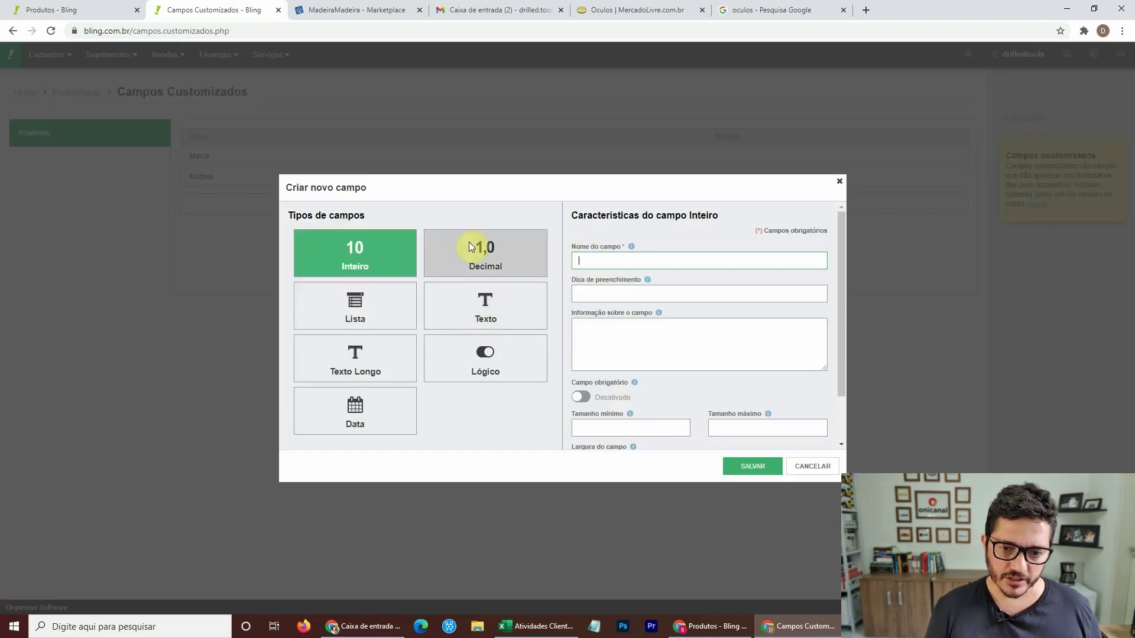
left_click(479, 299)
left_click(645, 260)
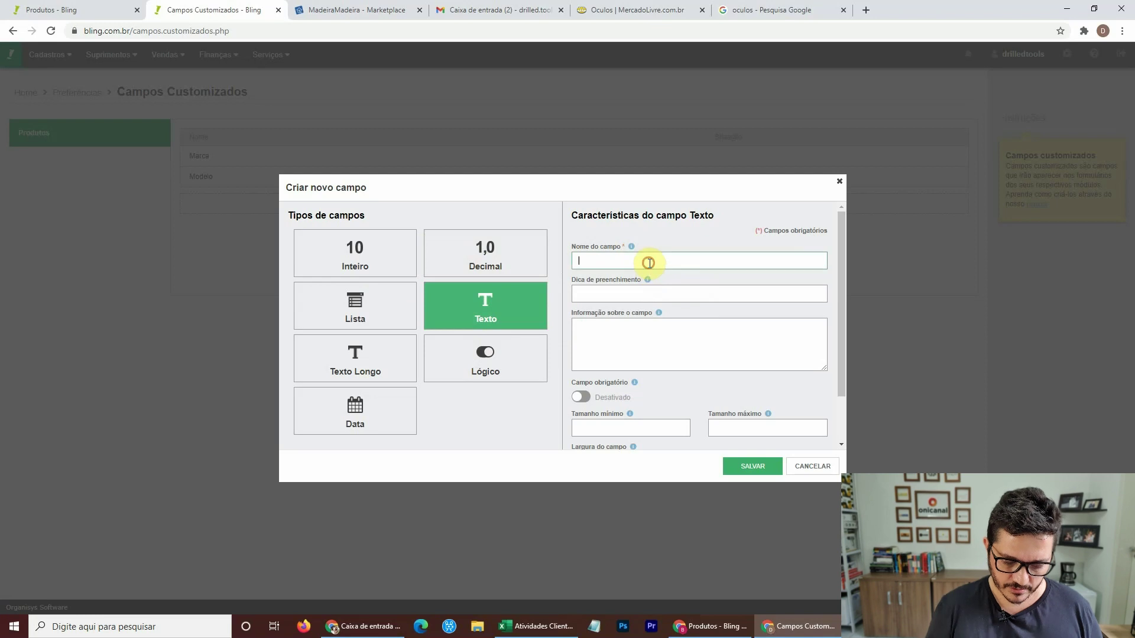
type("Fabricante")
left_click(650, 351)
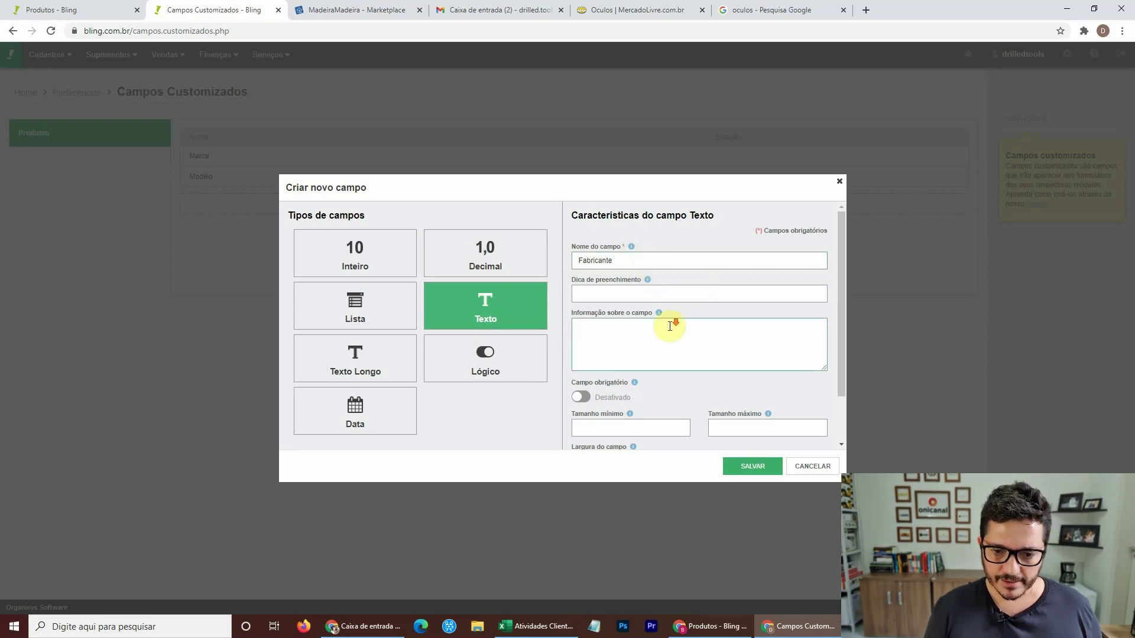
scroll(669, 321, "down", 1)
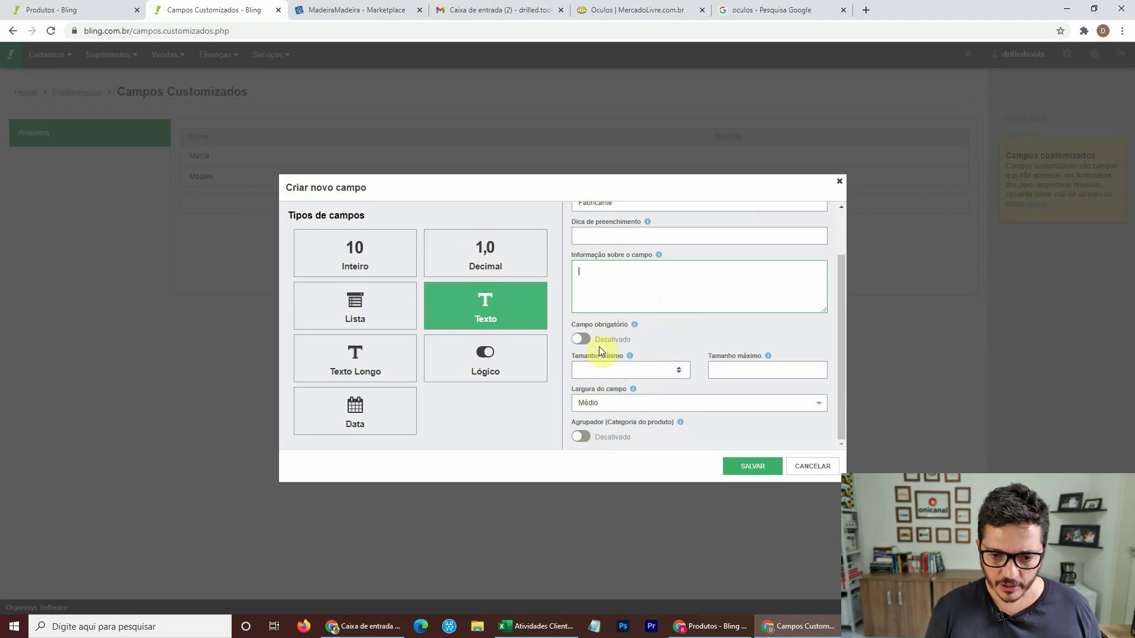
left_click(582, 436)
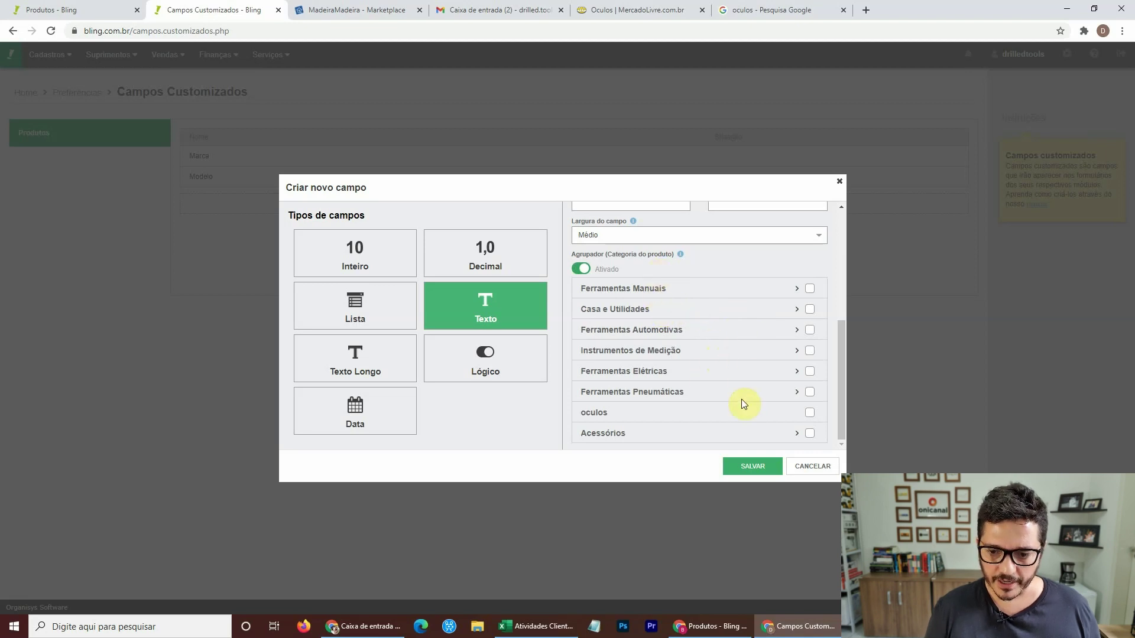
left_click(809, 413)
scroll(742, 382, "down", 5)
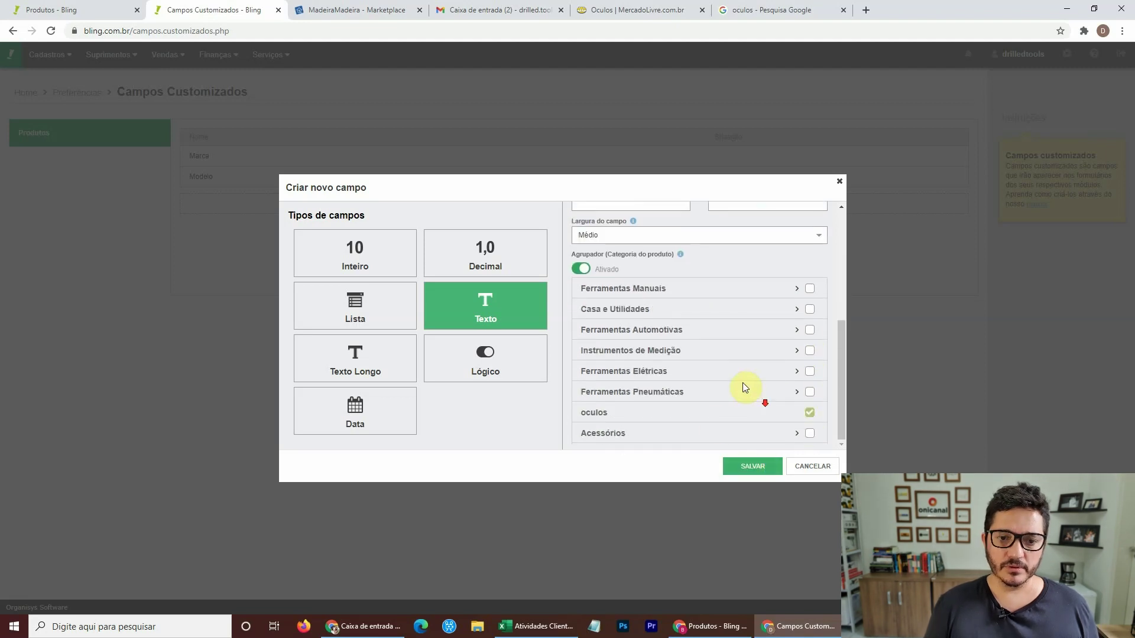
left_click(754, 468)
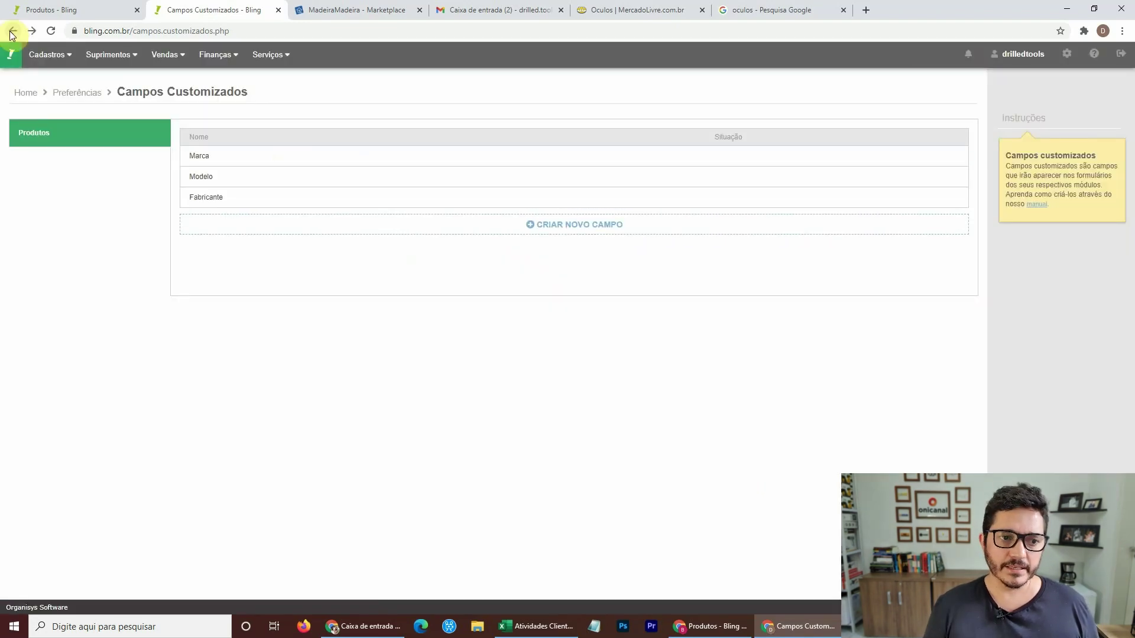
Step: Delete the custom field Fabricante and confirm the deletion
mouse_move(291, 207)
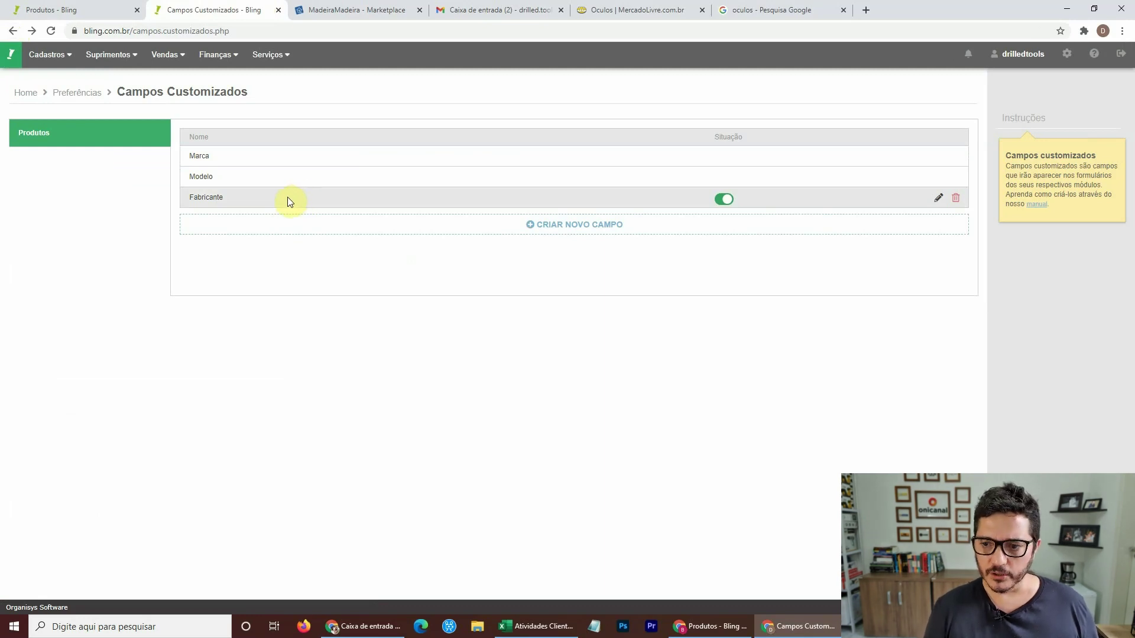
mouse_move(959, 201)
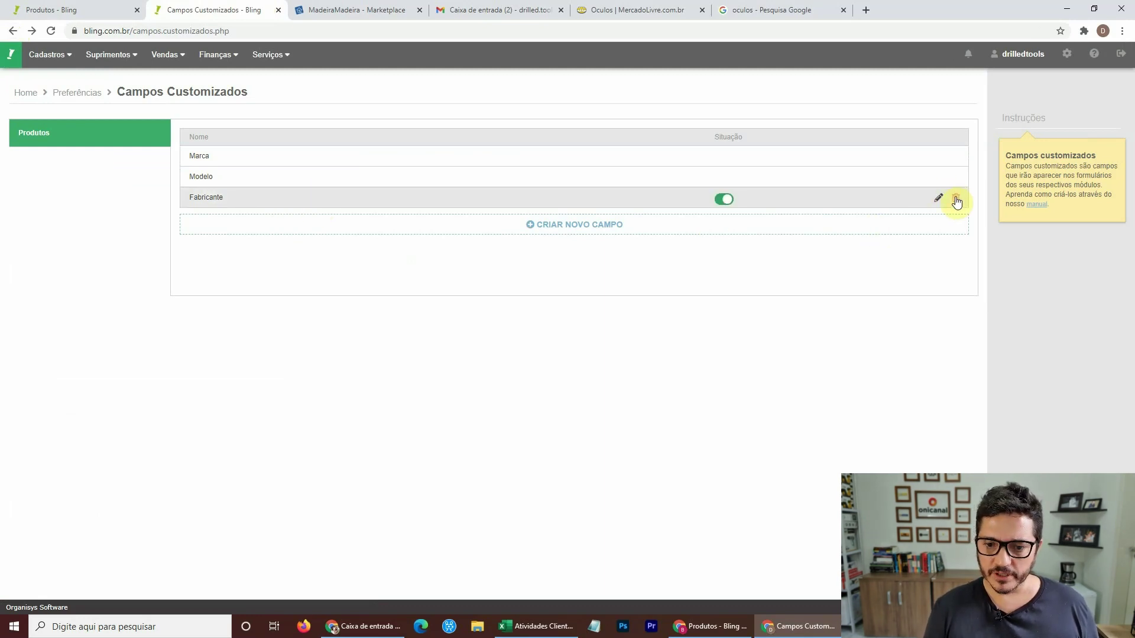
left_click(956, 200)
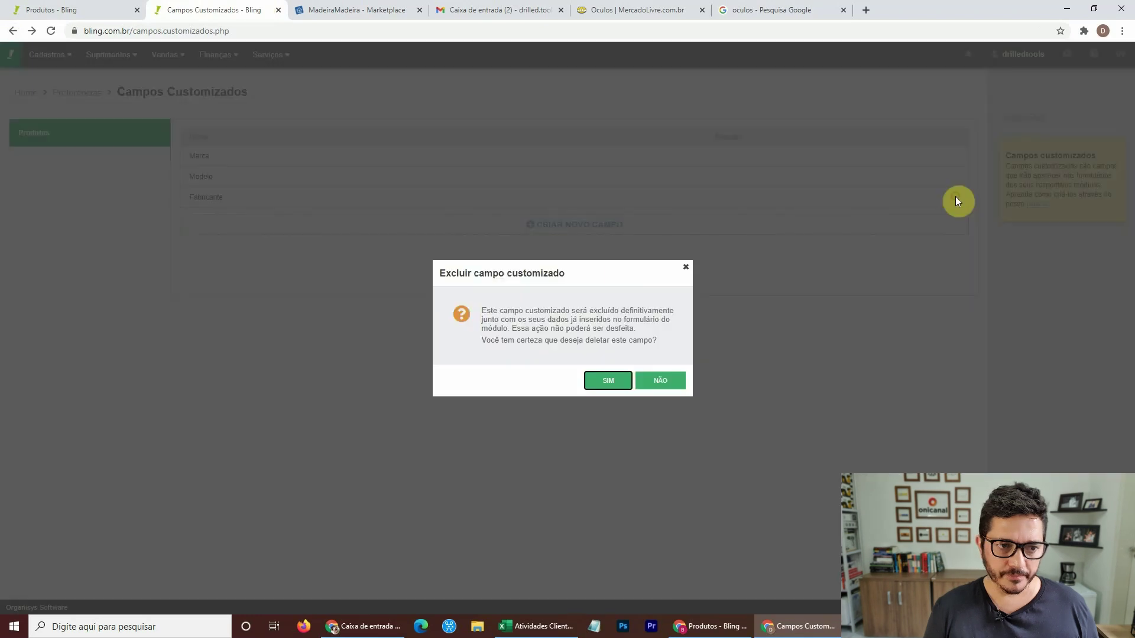
left_click(603, 390)
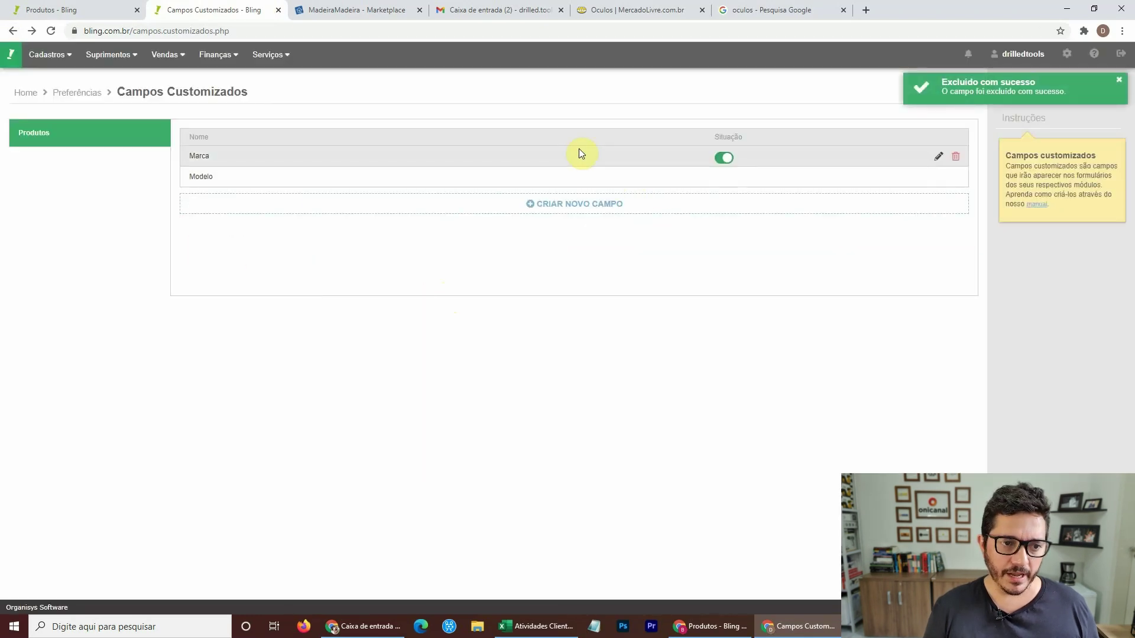
Step: Assign the custom field Marca to the category oculos as well and save it
left_click(295, 160)
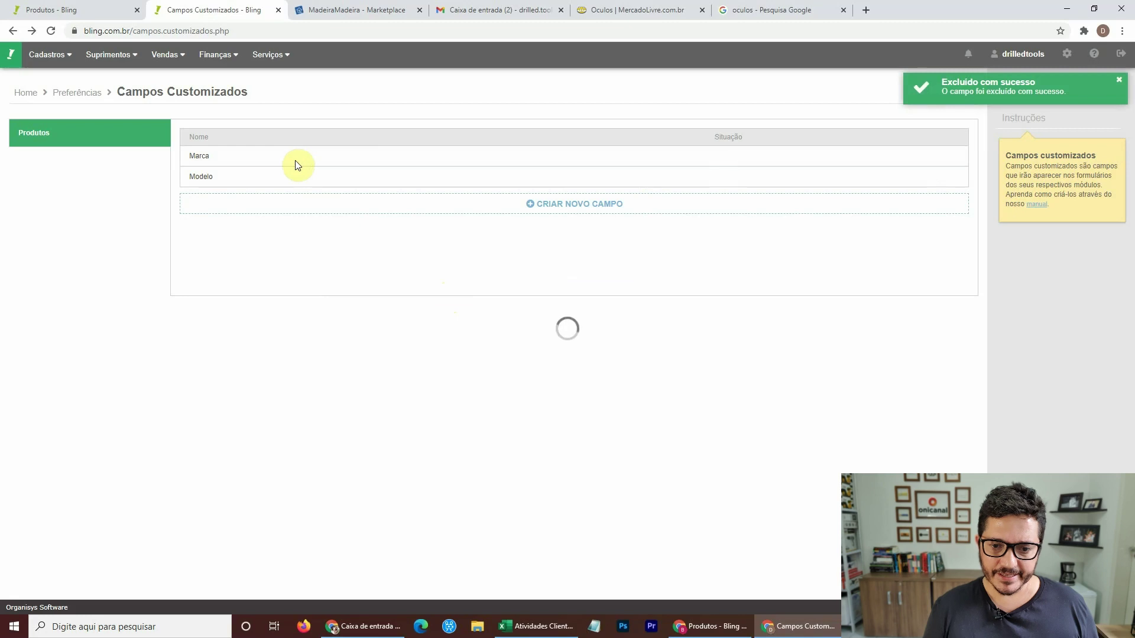
scroll(760, 286, "down", 5)
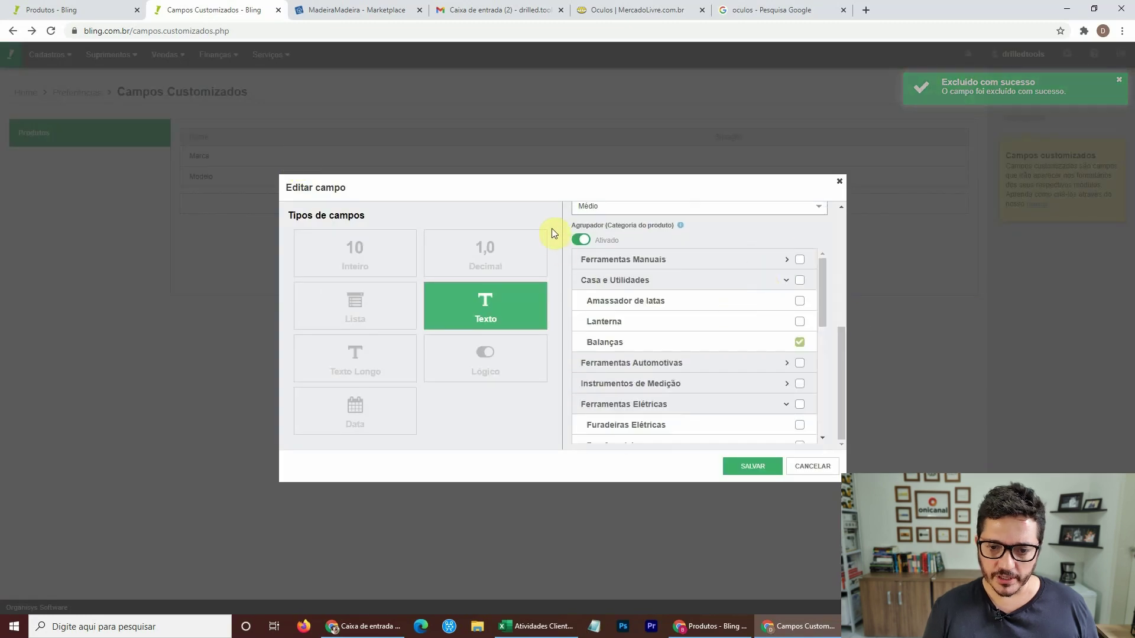
scroll(761, 305, "down", 5)
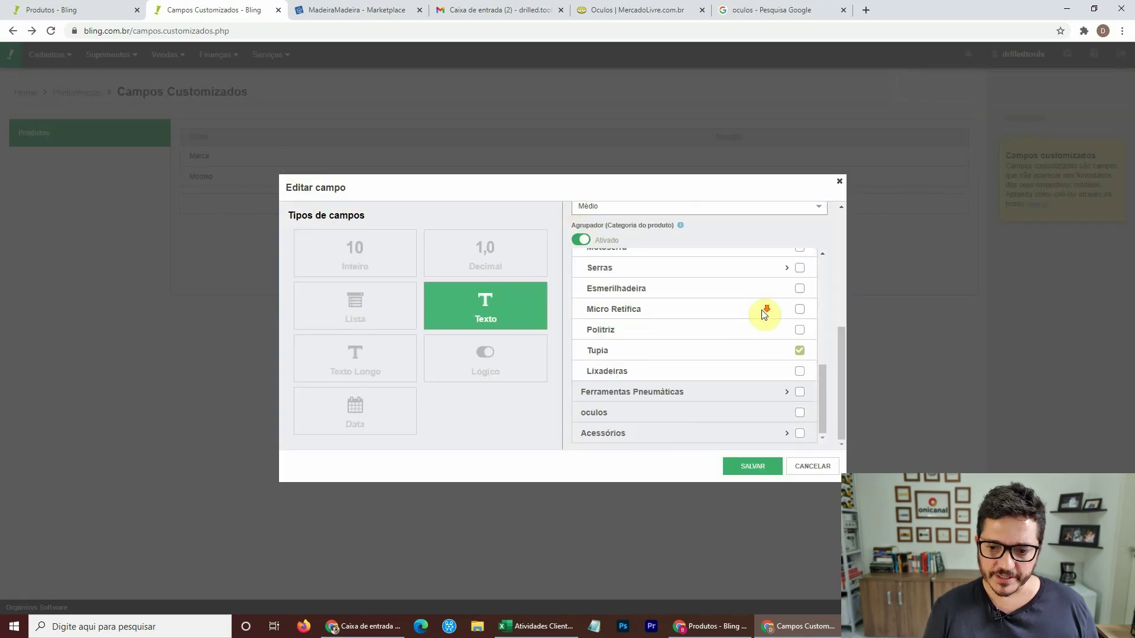
left_click(749, 466)
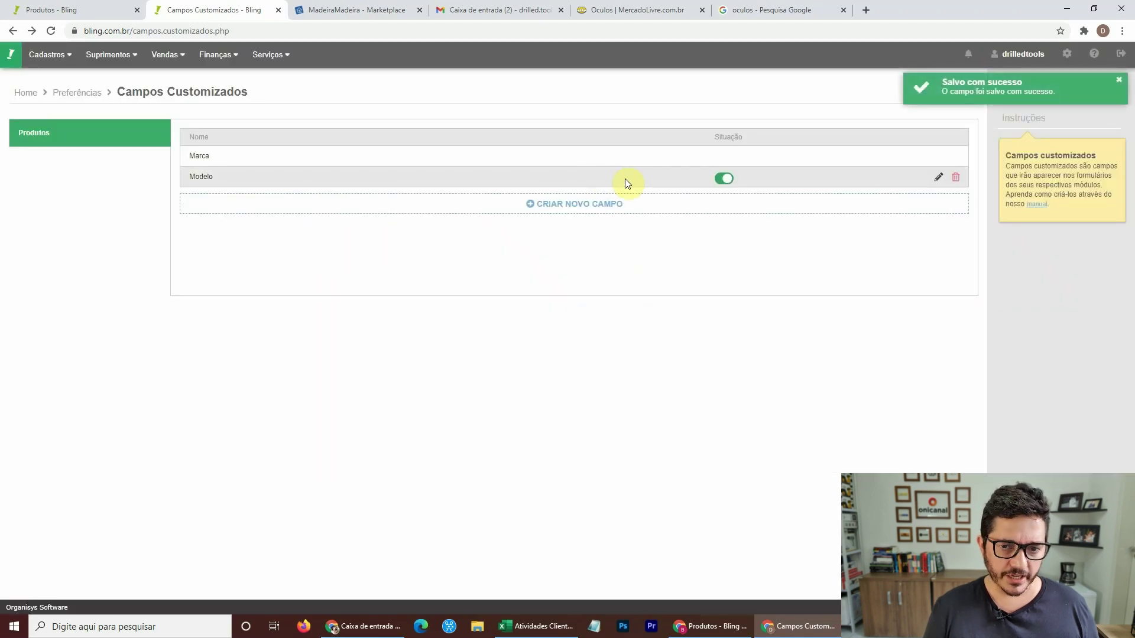
Step: Assign the custom field Modelo to the category oculos and save it
left_click(626, 179)
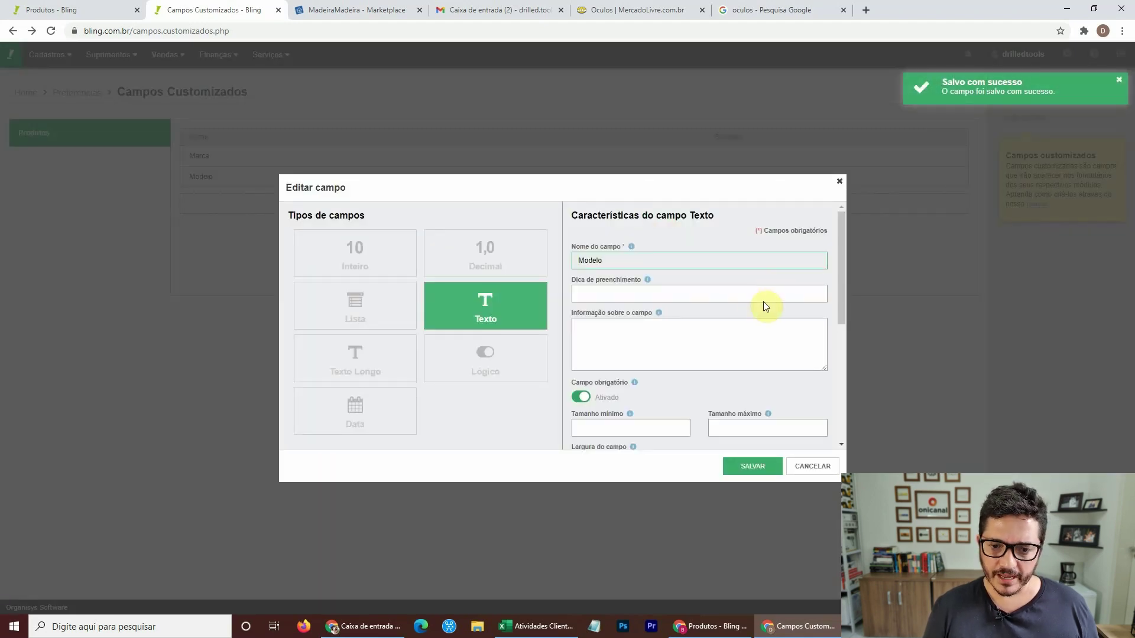
scroll(777, 275, "down", 5)
scroll(778, 275, "down", 5)
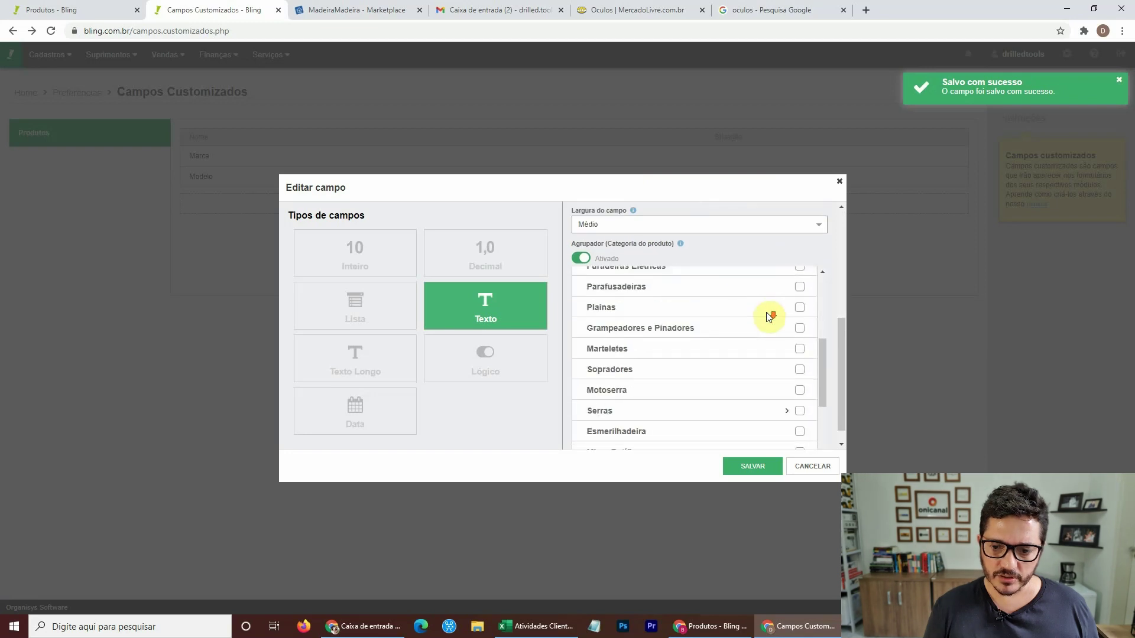
scroll(797, 429, "down", 1)
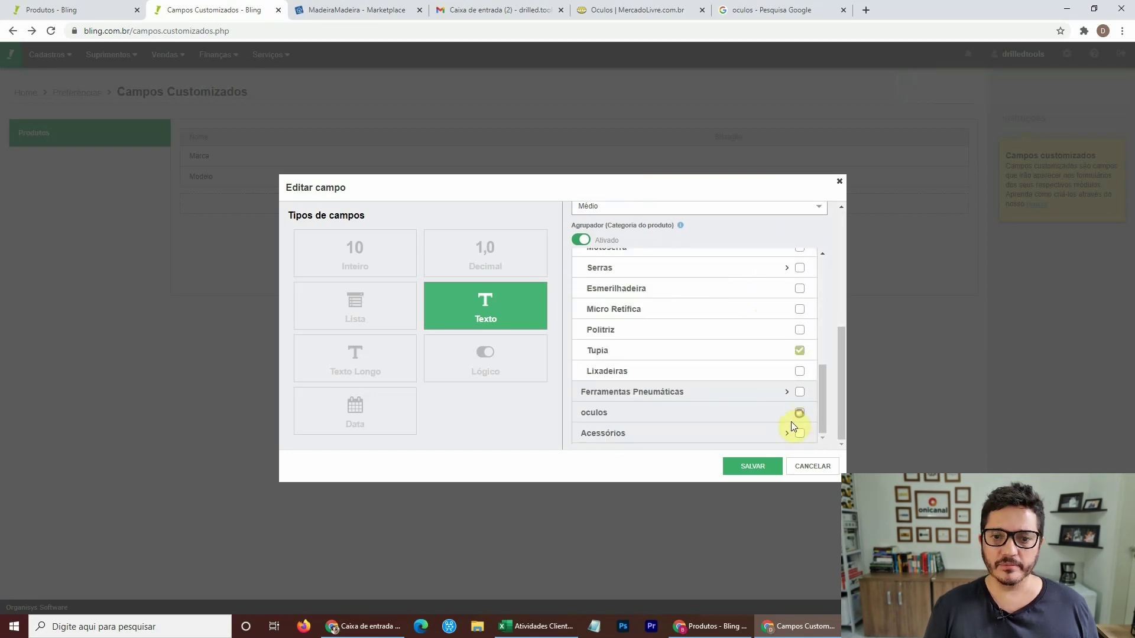
left_click(761, 470)
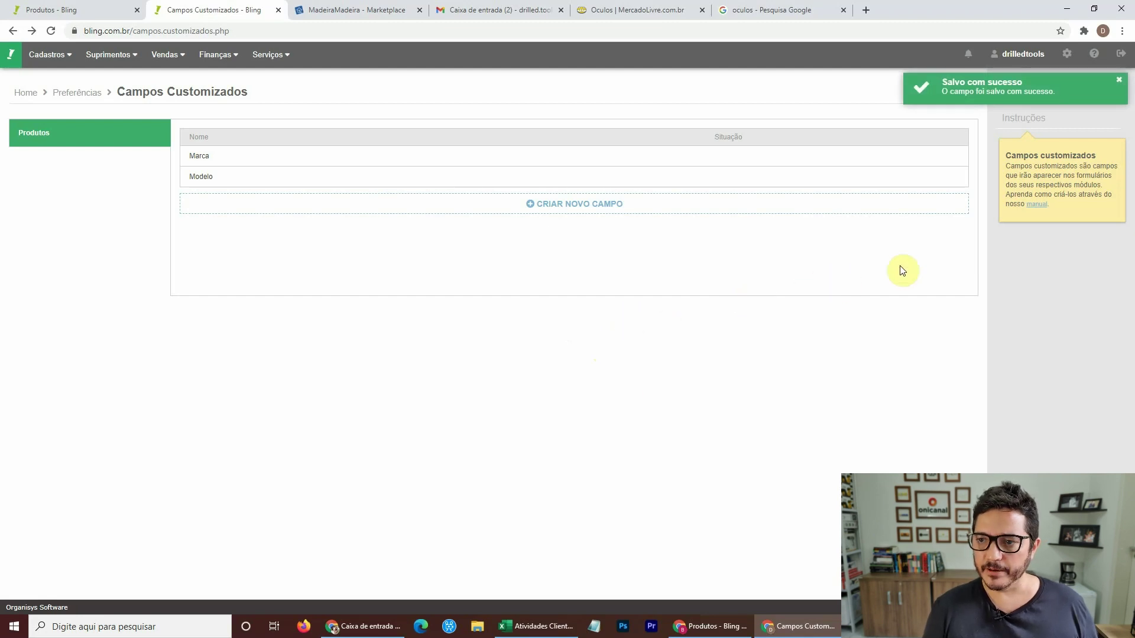
Step: Open the oculos category for editing from the product categories in the registration preferences
left_click(1068, 58)
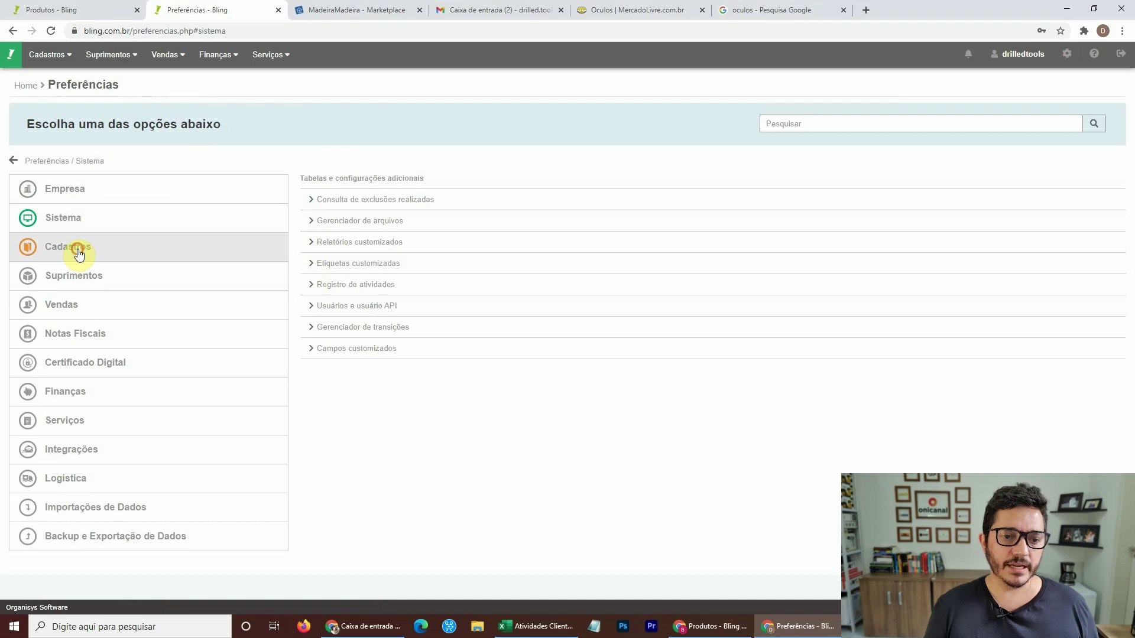
left_click(78, 253)
left_click(381, 282)
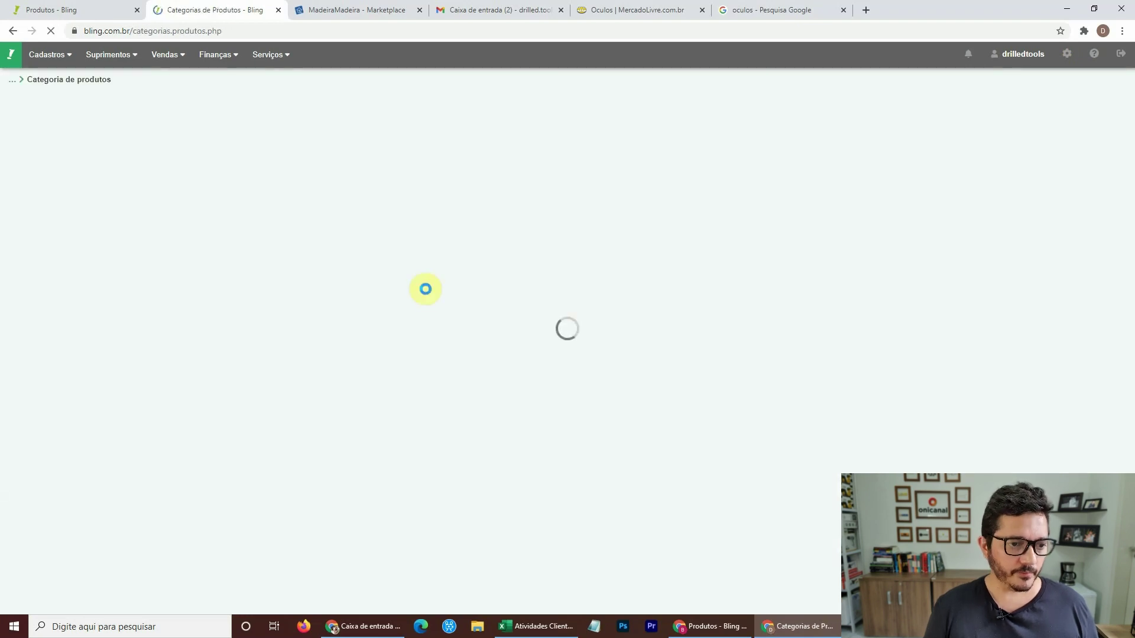
scroll(603, 207, "down", 10)
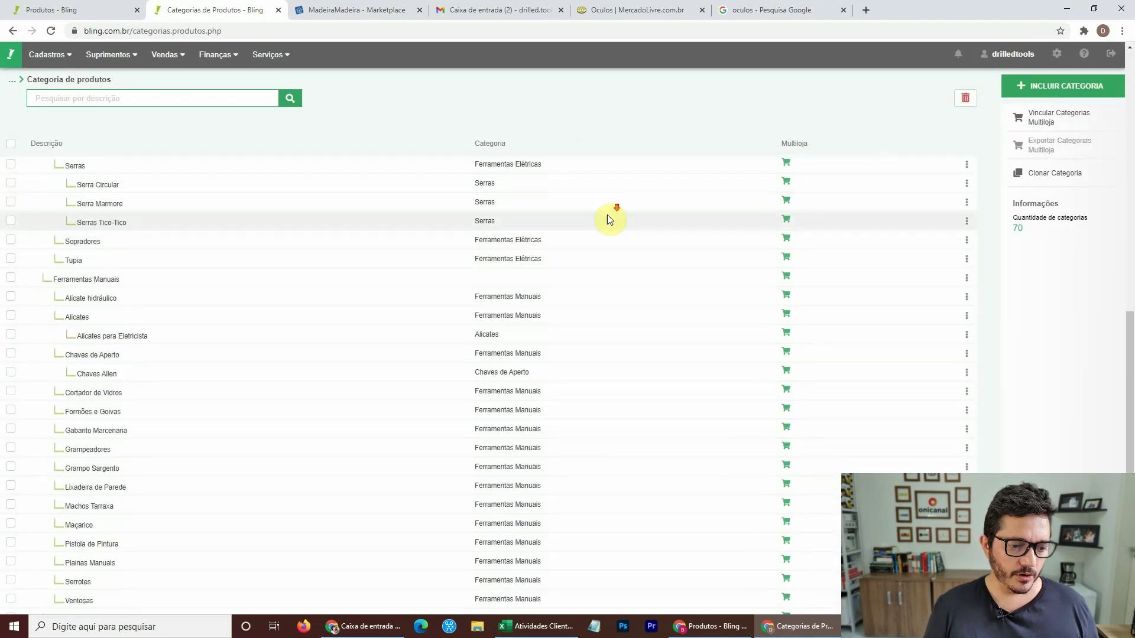
scroll(608, 219, "down", 4)
left_click(134, 597)
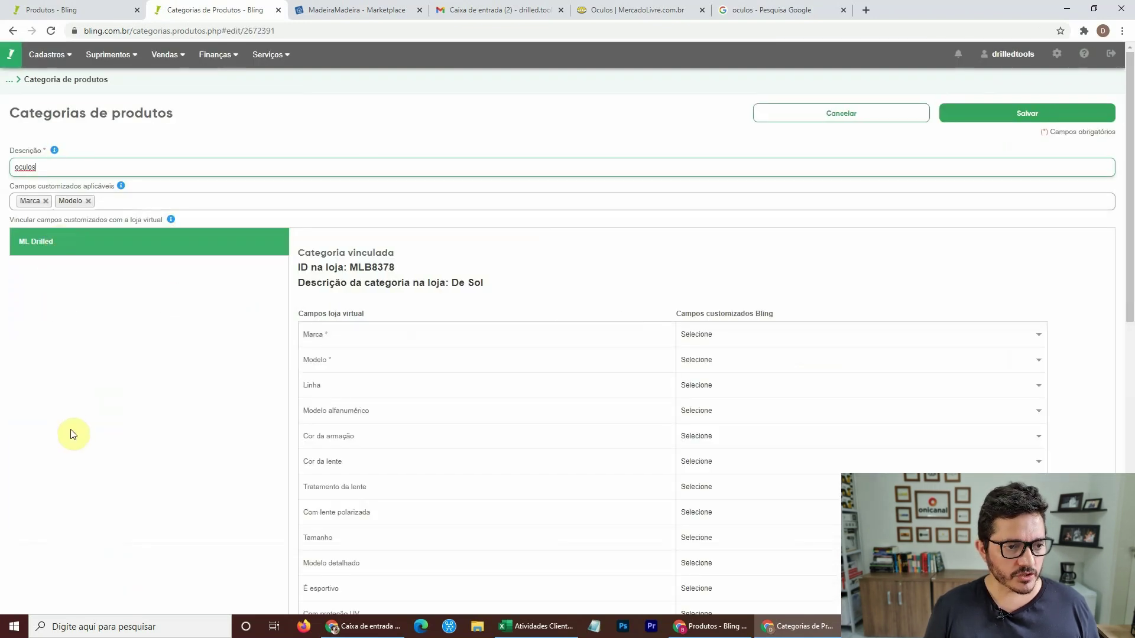
Step: Map the ML Drilled store fields Marca and Modelo to the Bling custom fields Marca and Modelo, and save the category
left_click(39, 241)
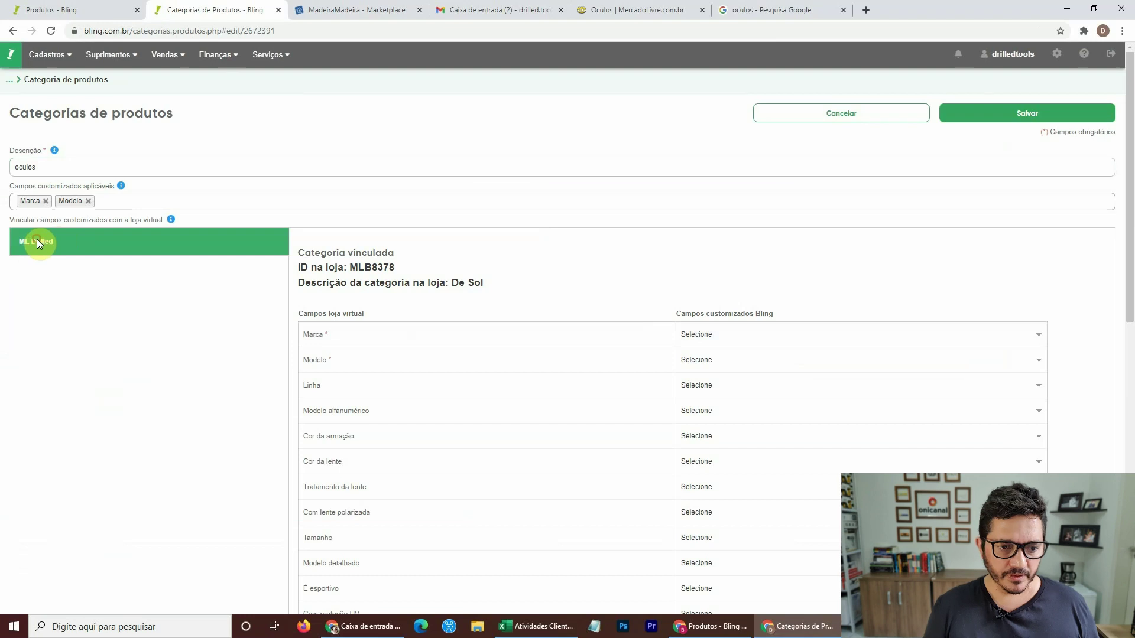
scroll(464, 275, "down", 10)
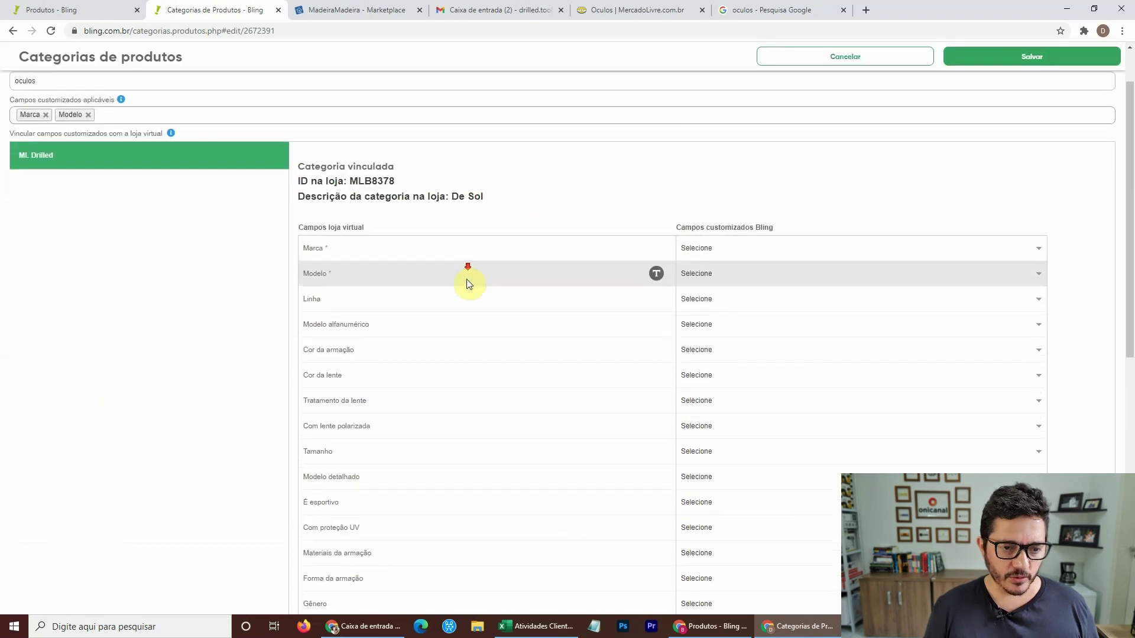
scroll(470, 284, "up", 10)
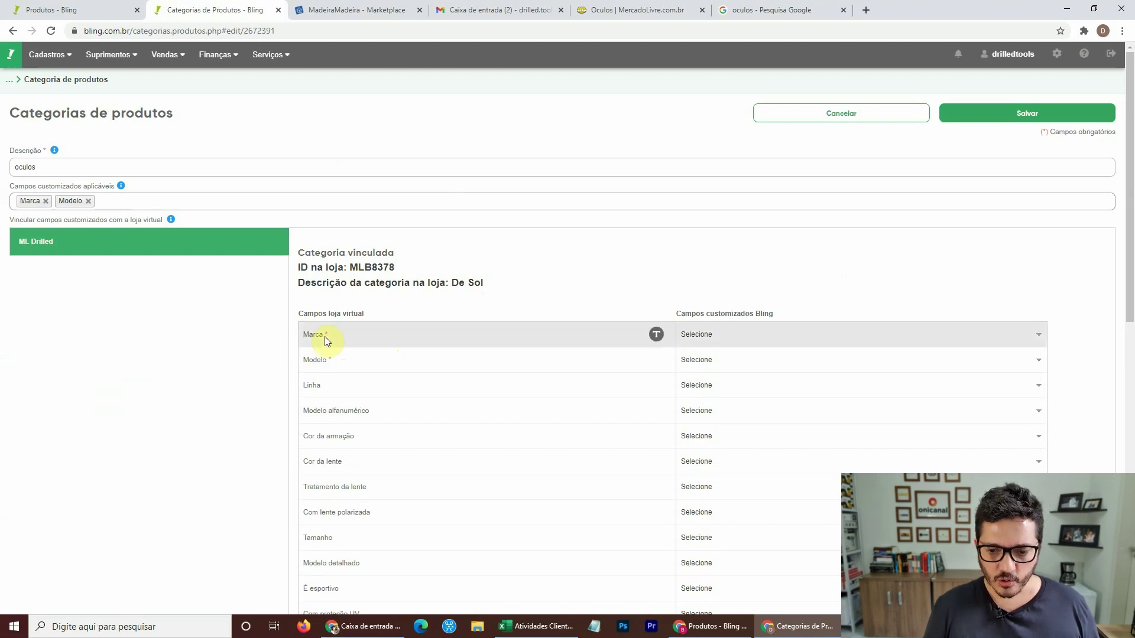
left_click(722, 335)
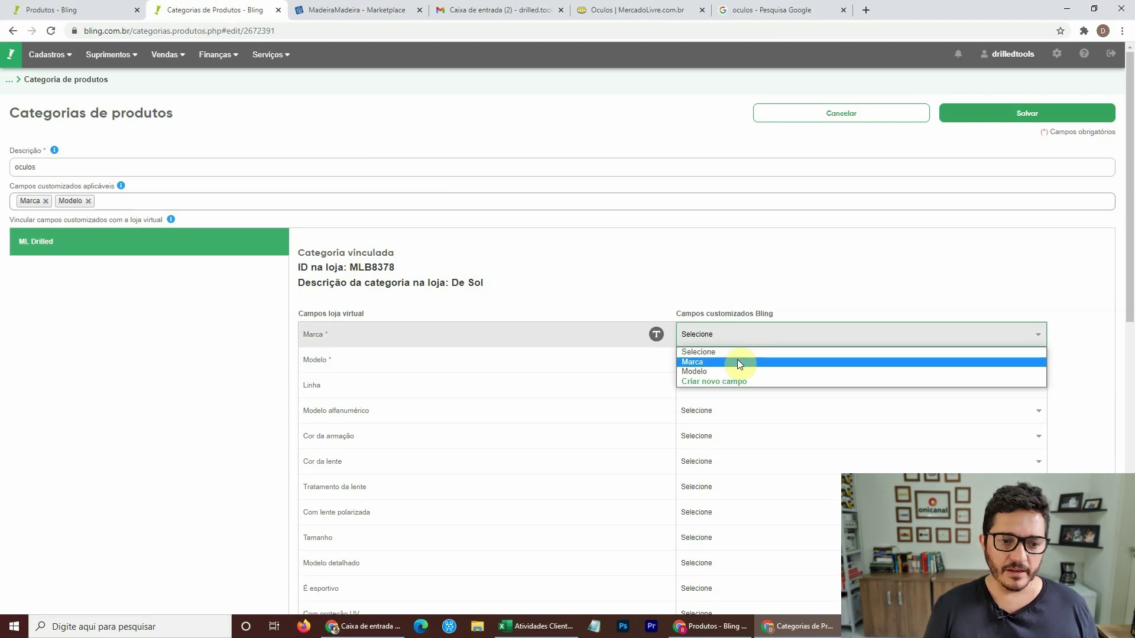
left_click(736, 361)
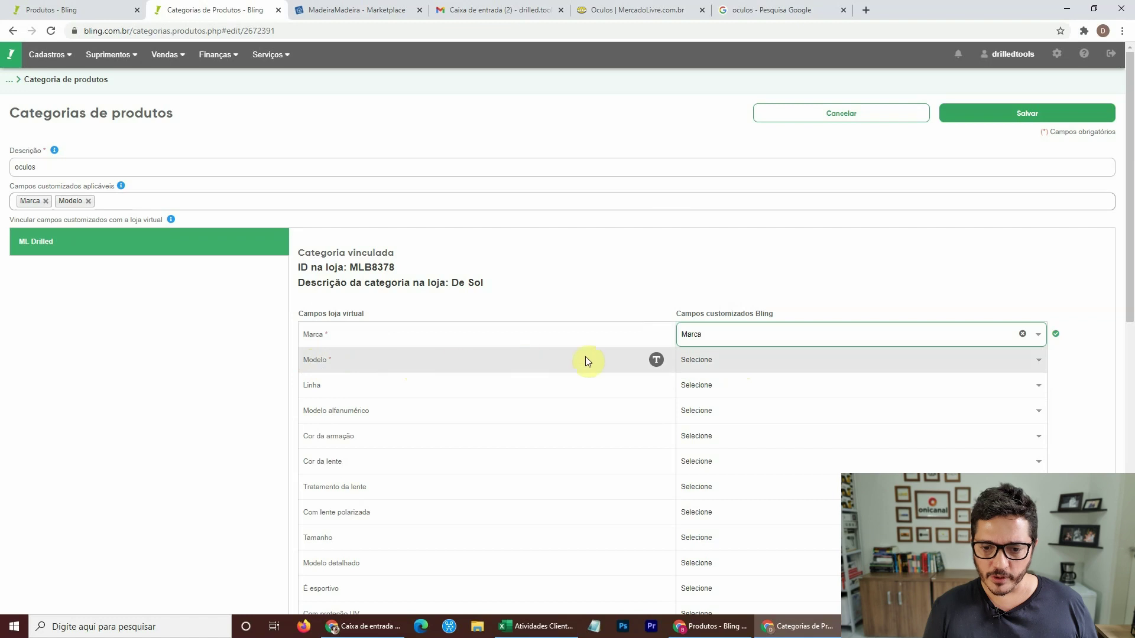
left_click(728, 358)
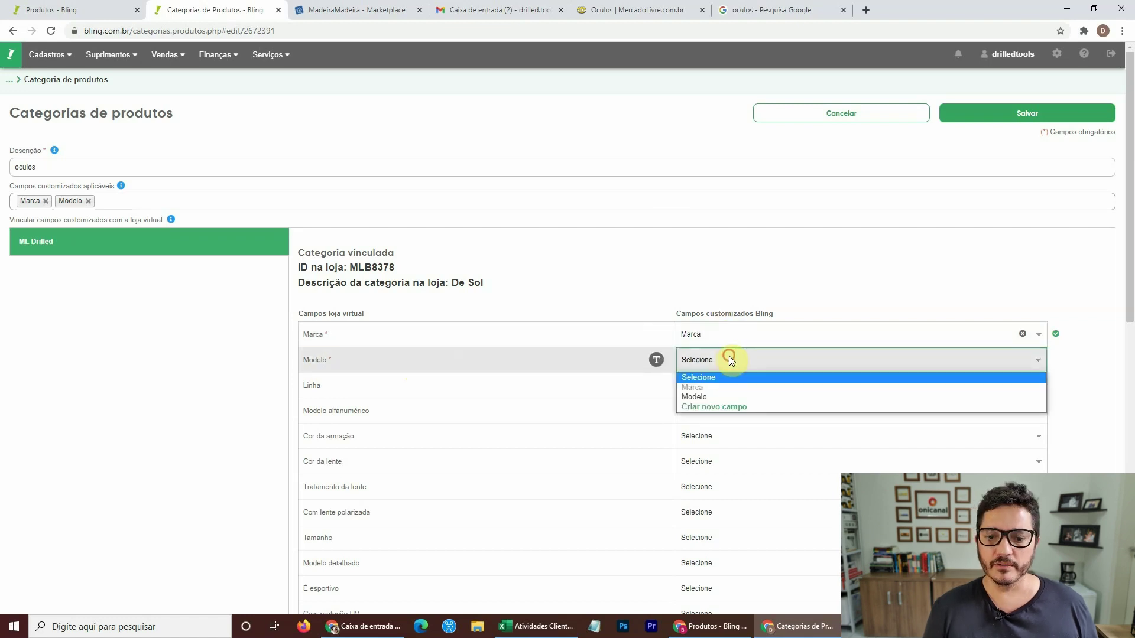
left_click(741, 396)
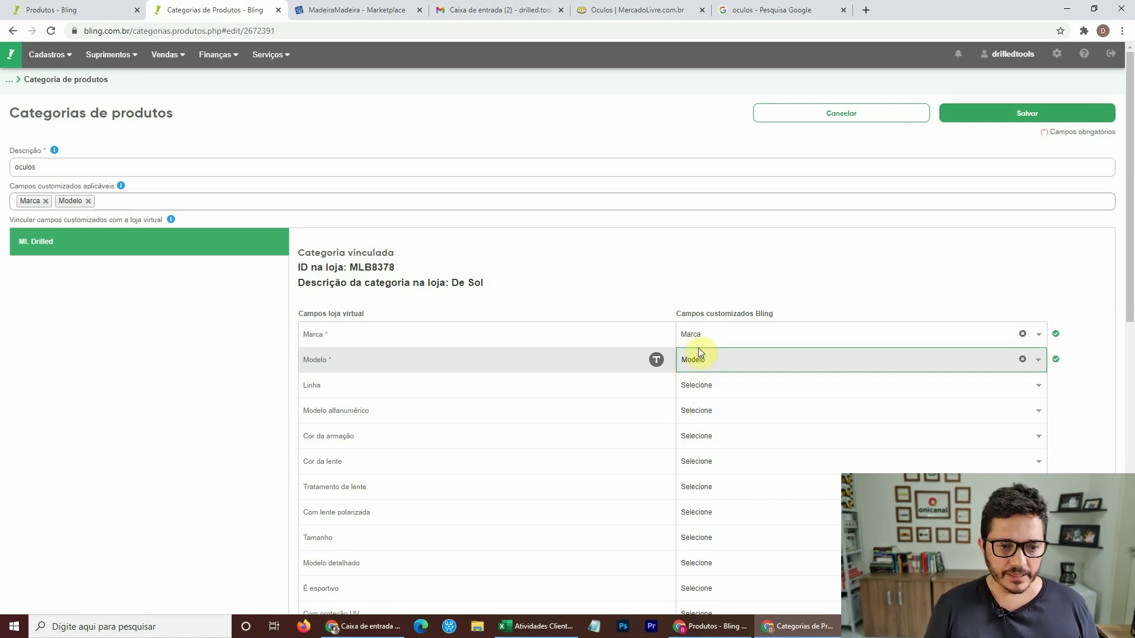
left_click(1018, 111)
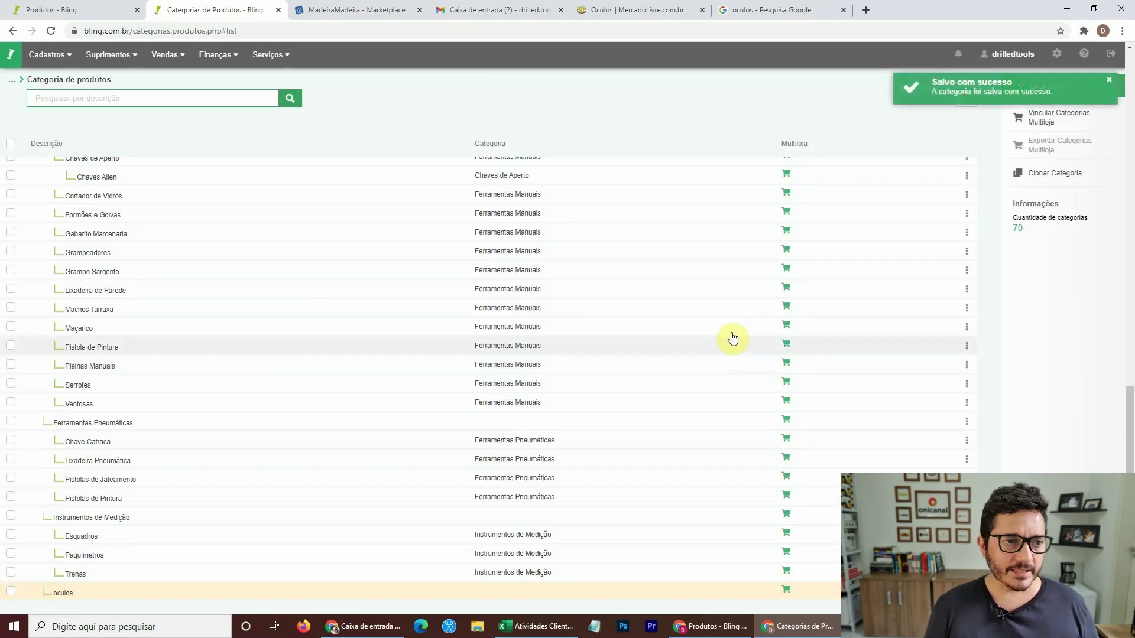
Step: Open the product Oculos teste Onicanal KAP from the product registrations and set its category to oculos
left_click(50, 54)
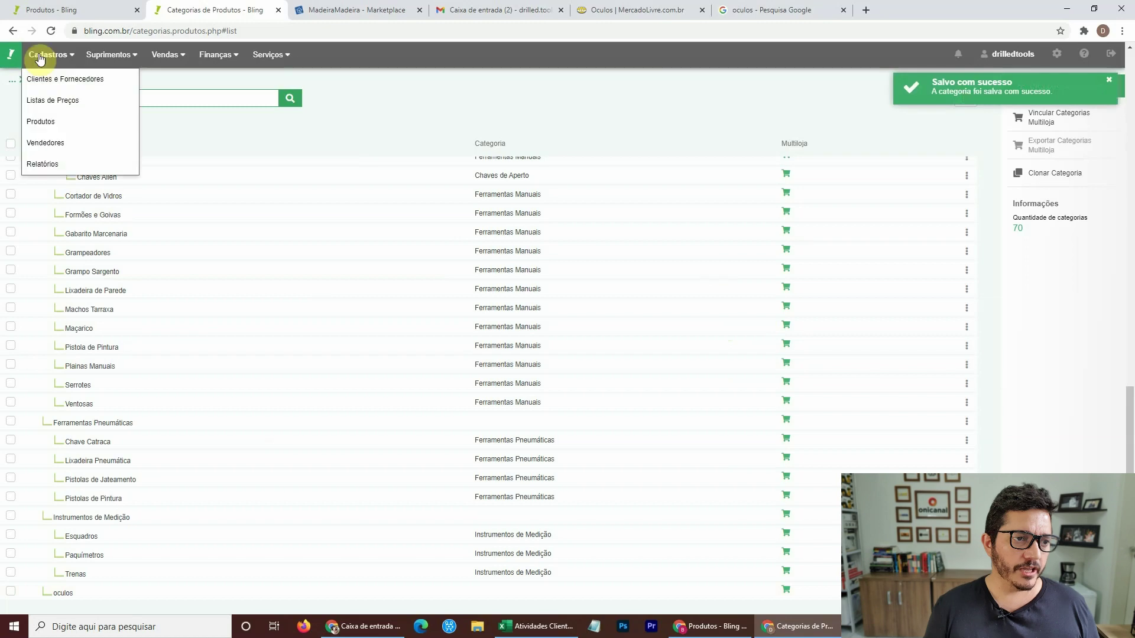
left_click(41, 124)
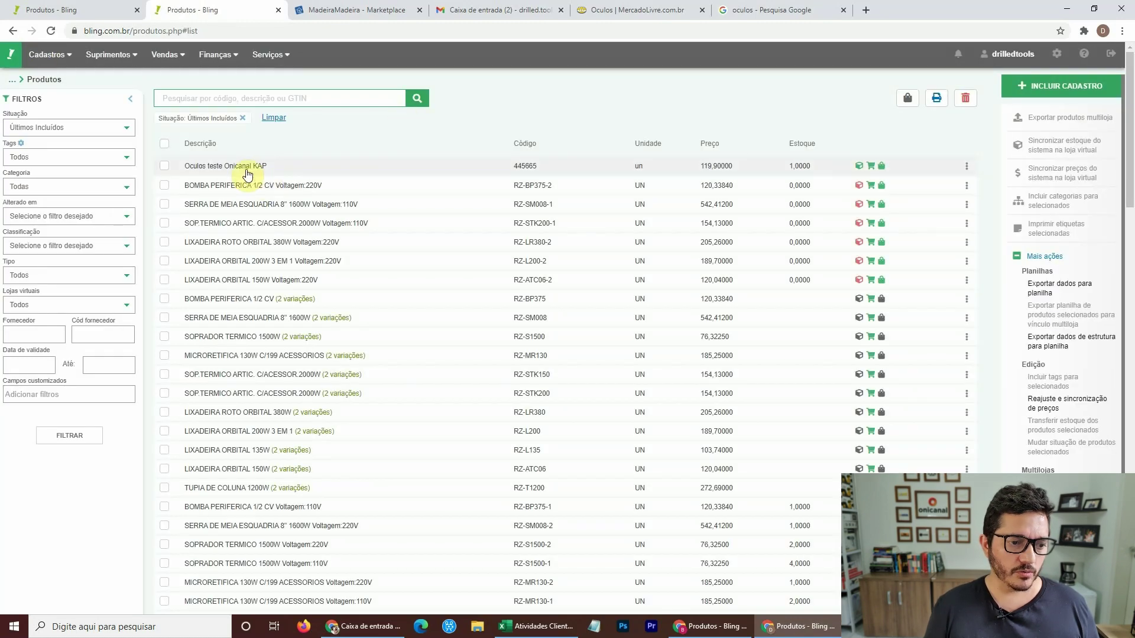
left_click(247, 173)
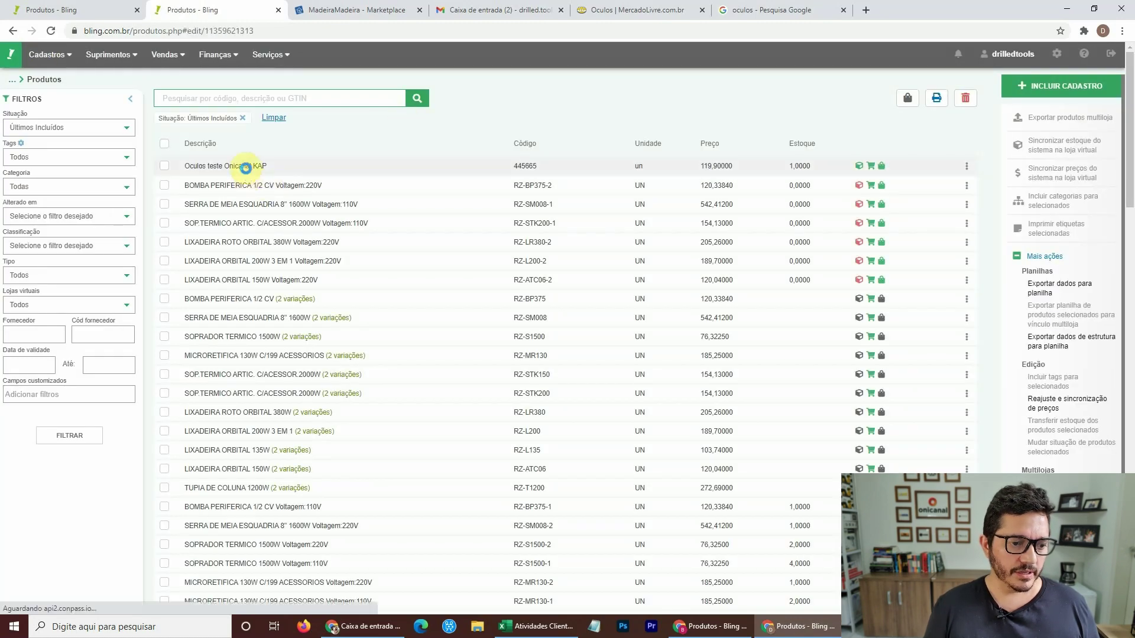
left_click(82, 454)
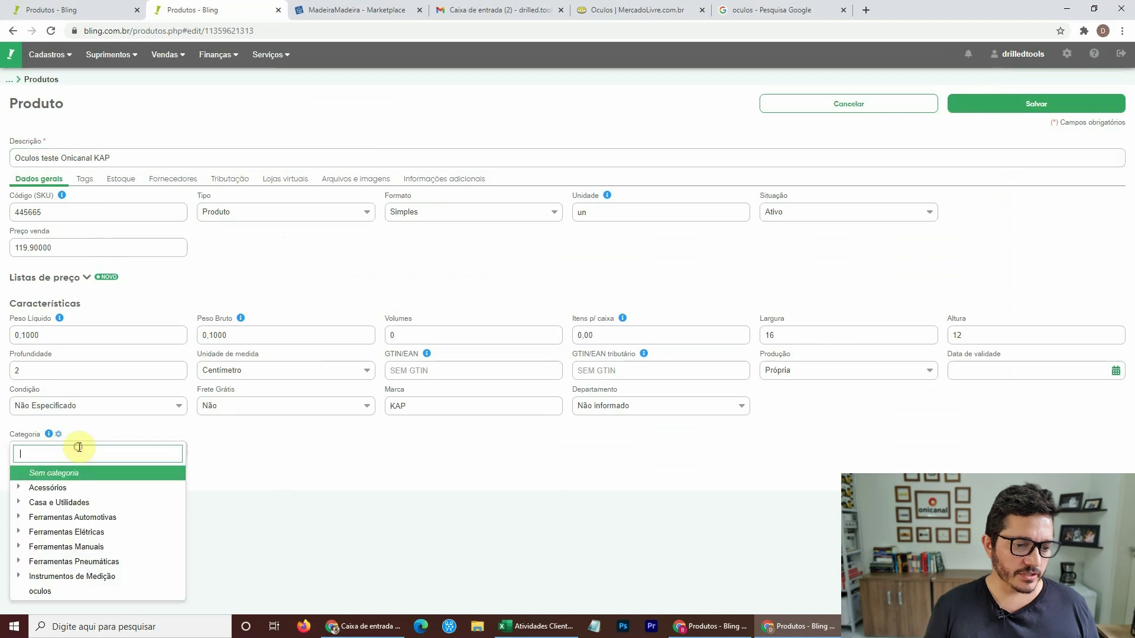
left_click(26, 594)
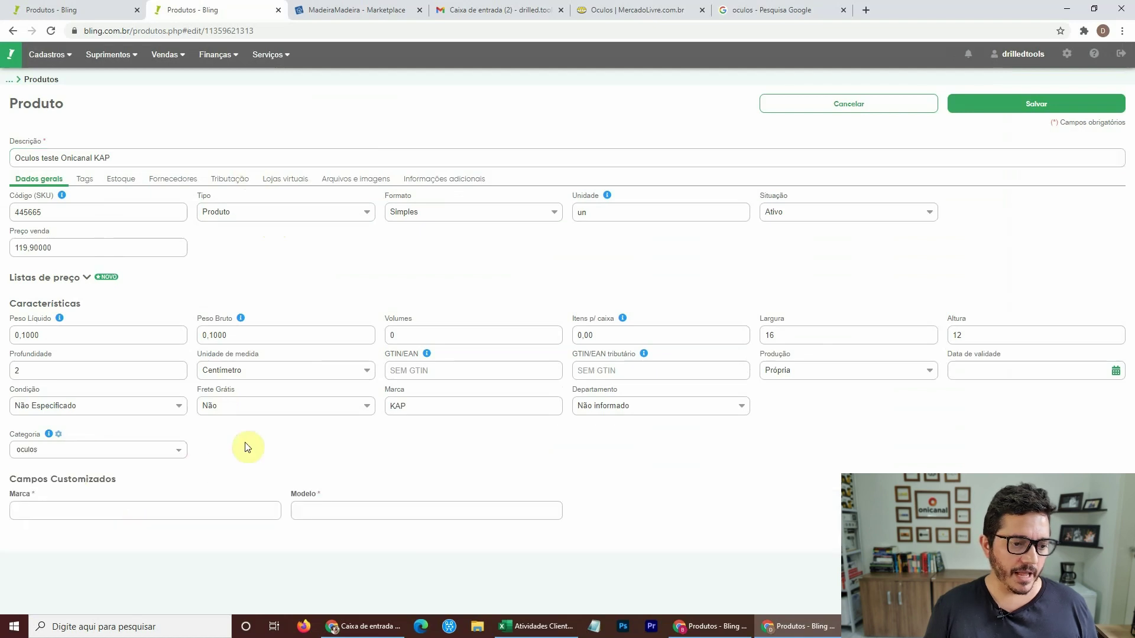
Step: Fill in the product's custom fields with Marca KAP and Modelo 445665, and save the product
left_click(21, 510)
type("KAS")
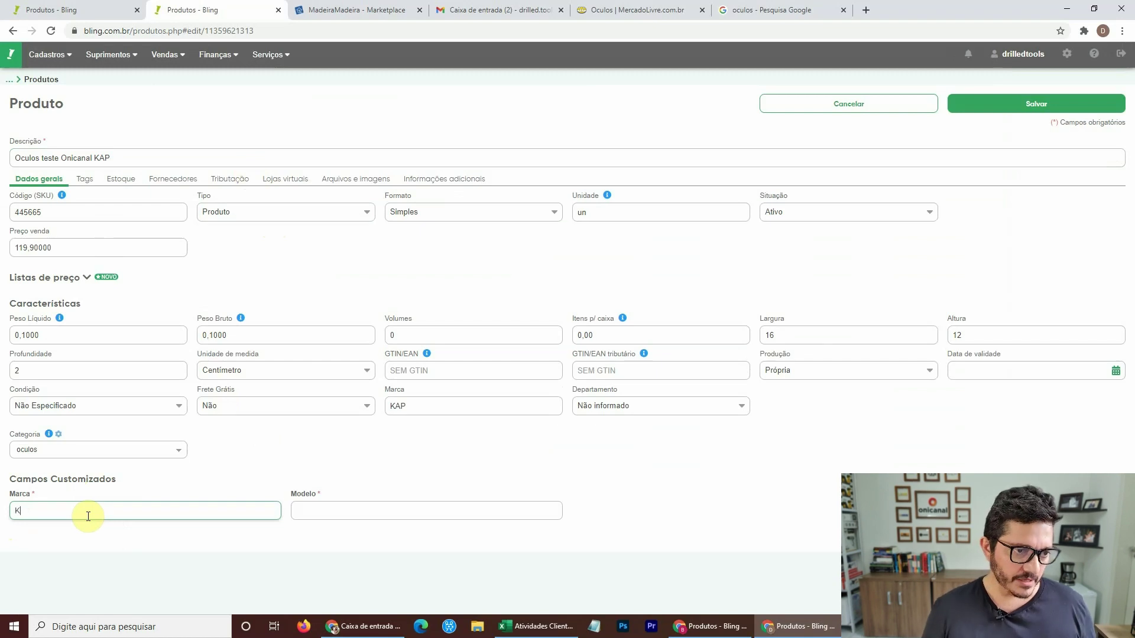
left_click_drag(51, 212, 2, 216)
left_click(319, 505)
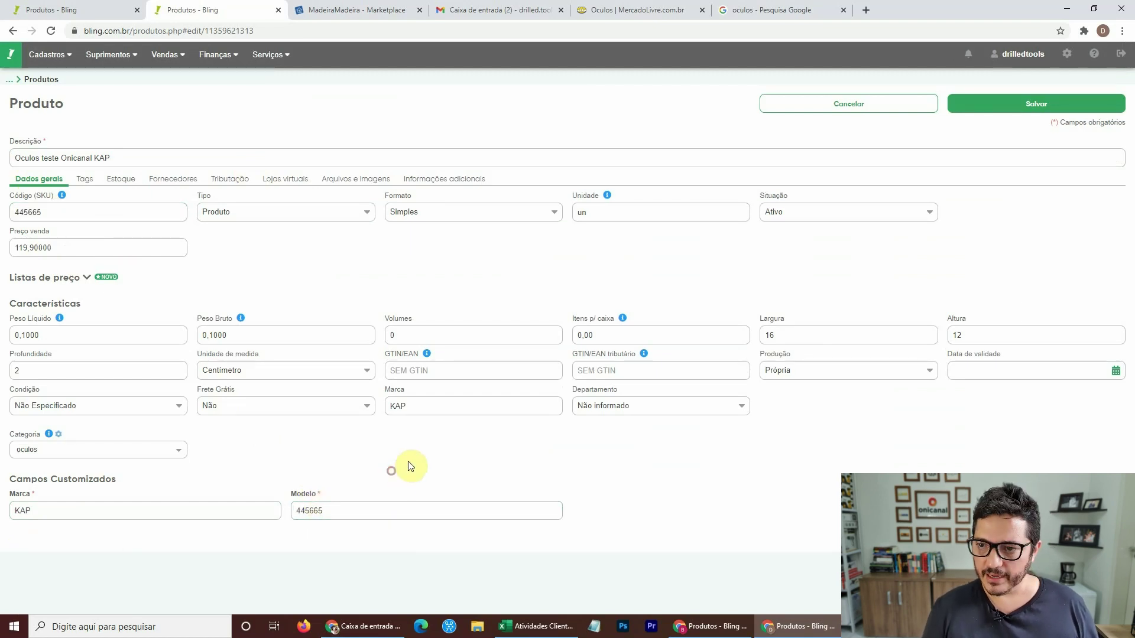
left_click(1034, 105)
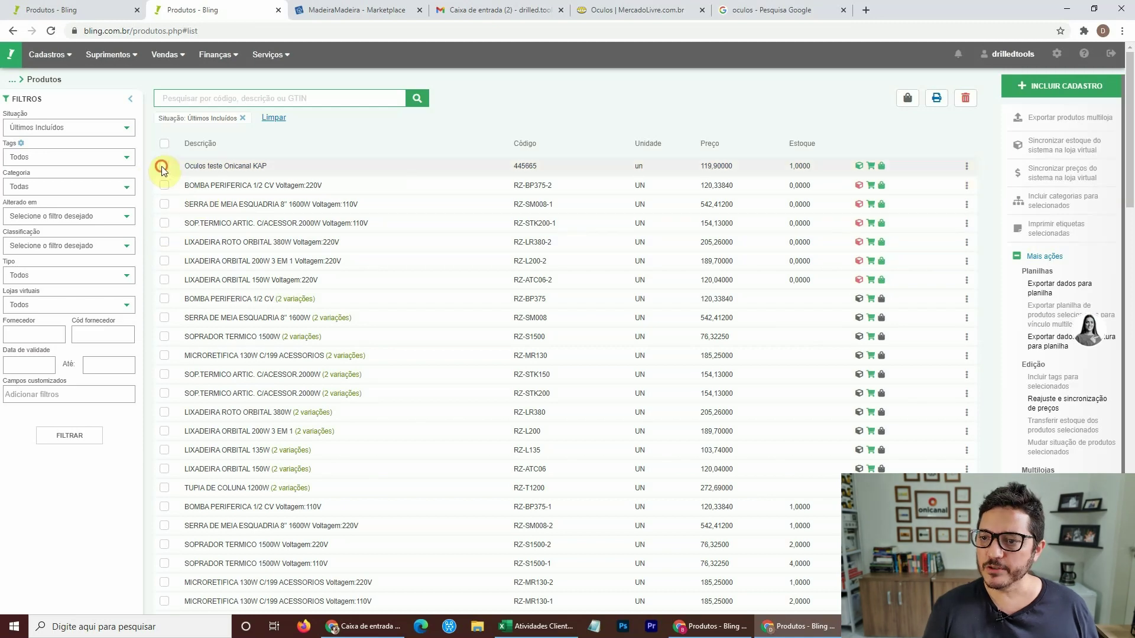
Step: Export the product Oculos teste Onicanal KAP to the ML Drilled store and close the completion notice
left_click(163, 167)
left_click(1043, 117)
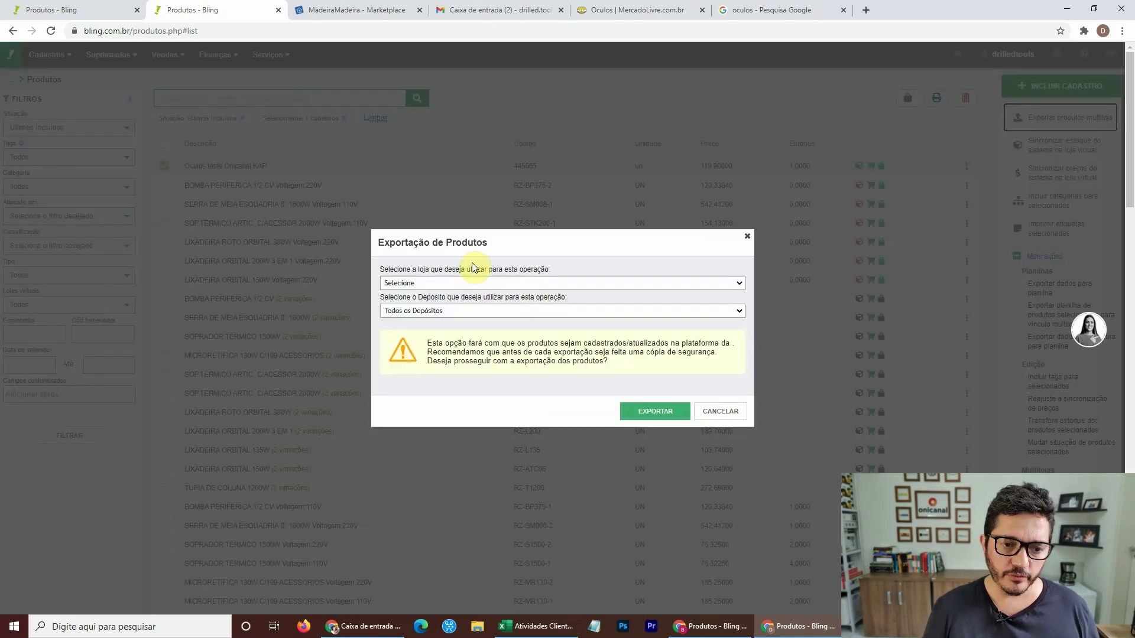
left_click(452, 279)
left_click(442, 338)
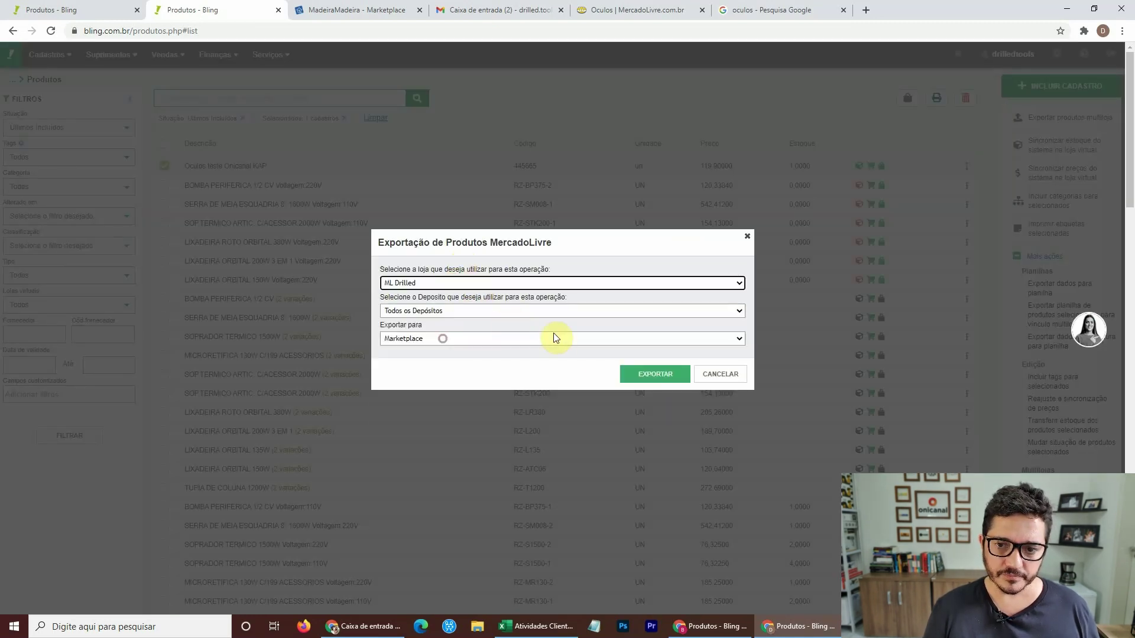
left_click(650, 373)
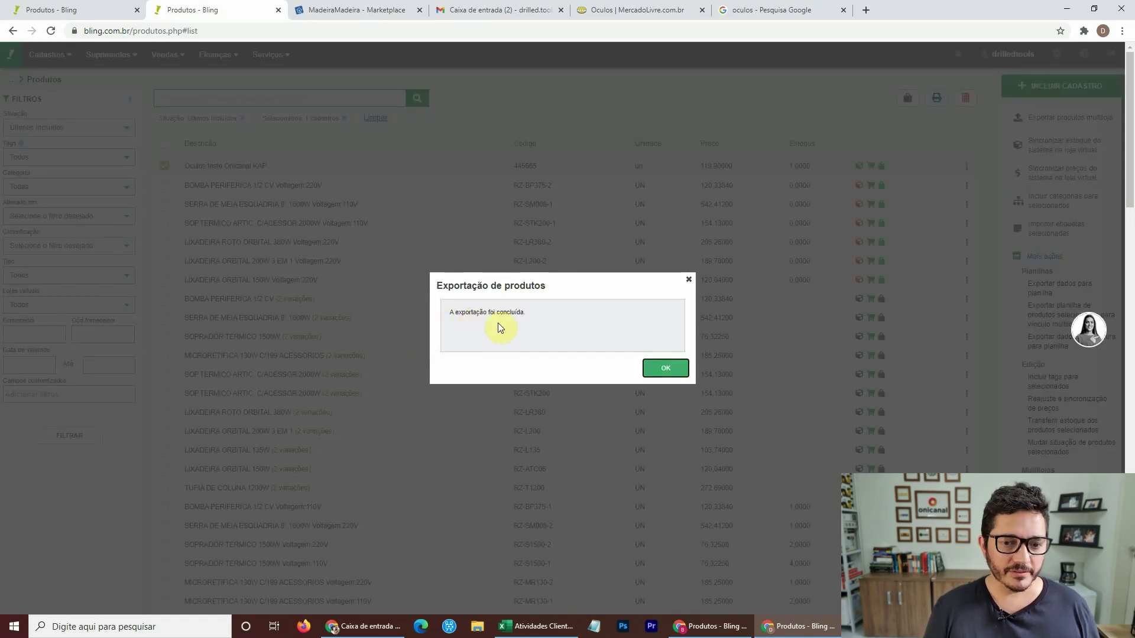
left_click(674, 368)
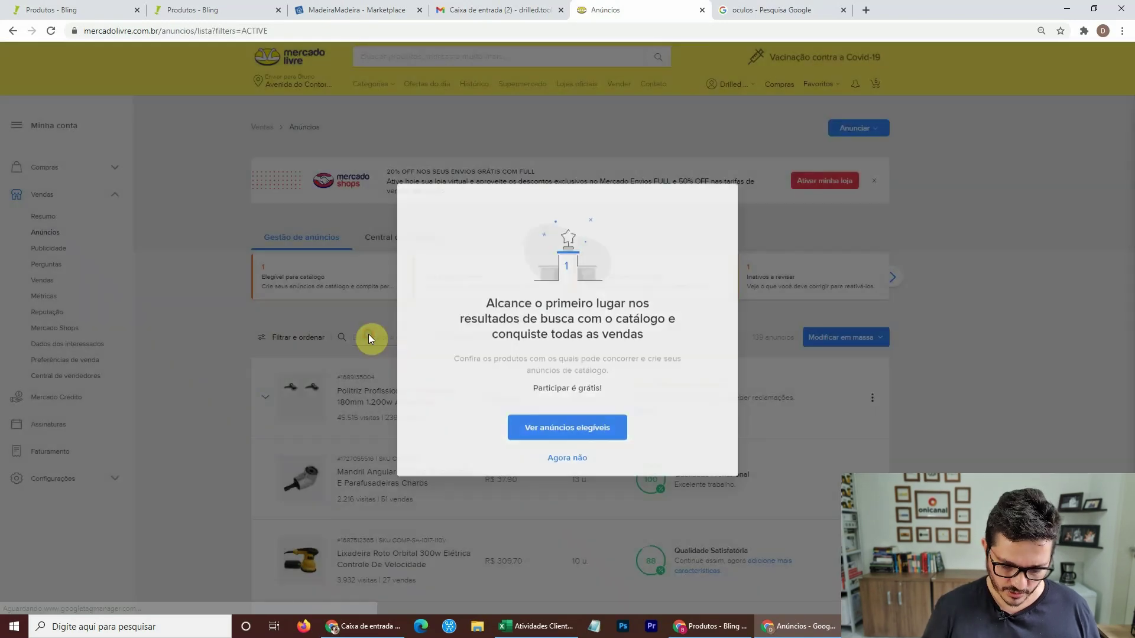
Step: In the Mercado Livre listings, search for oculos and pause the Oculos Teste Onicanal Kap listing
left_click(368, 334)
left_click(379, 335)
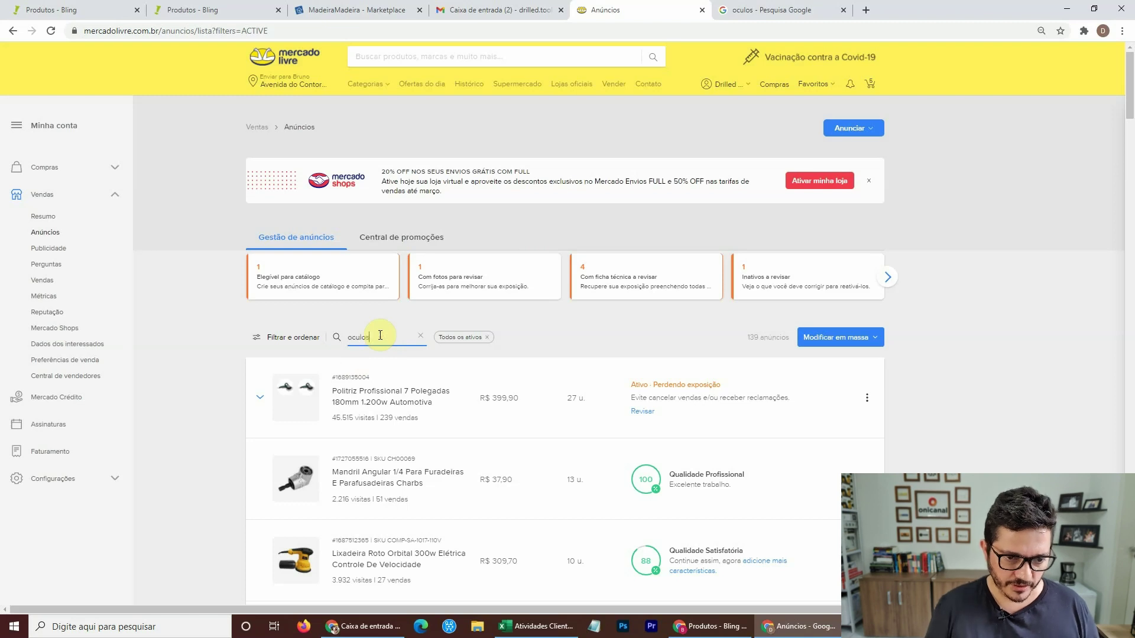
key("Return")
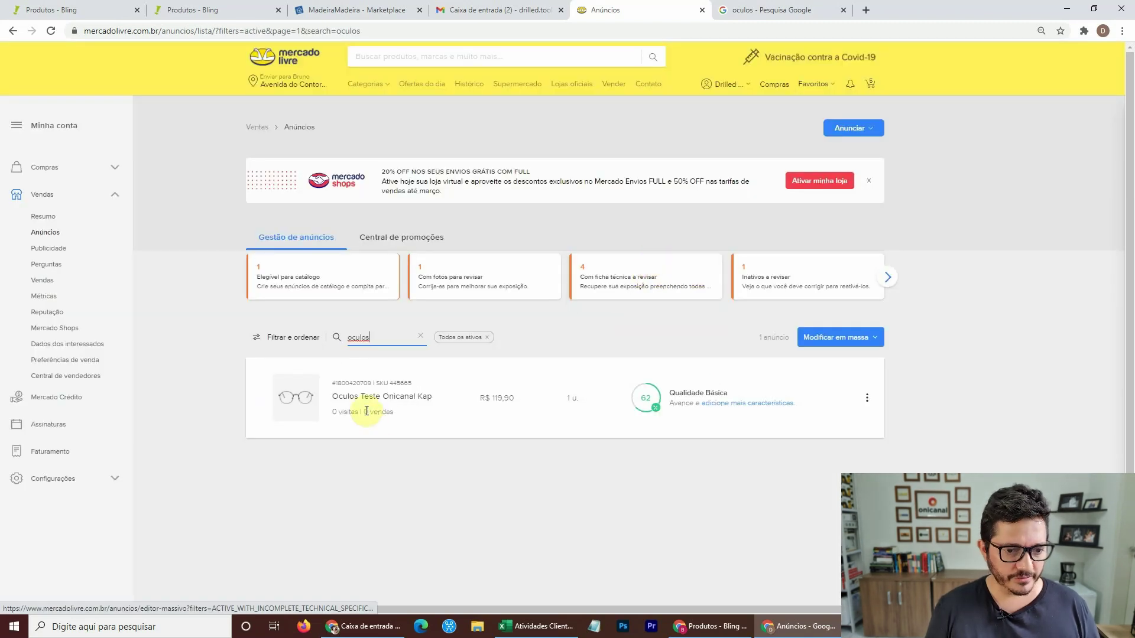
left_click(867, 398)
left_click(796, 494)
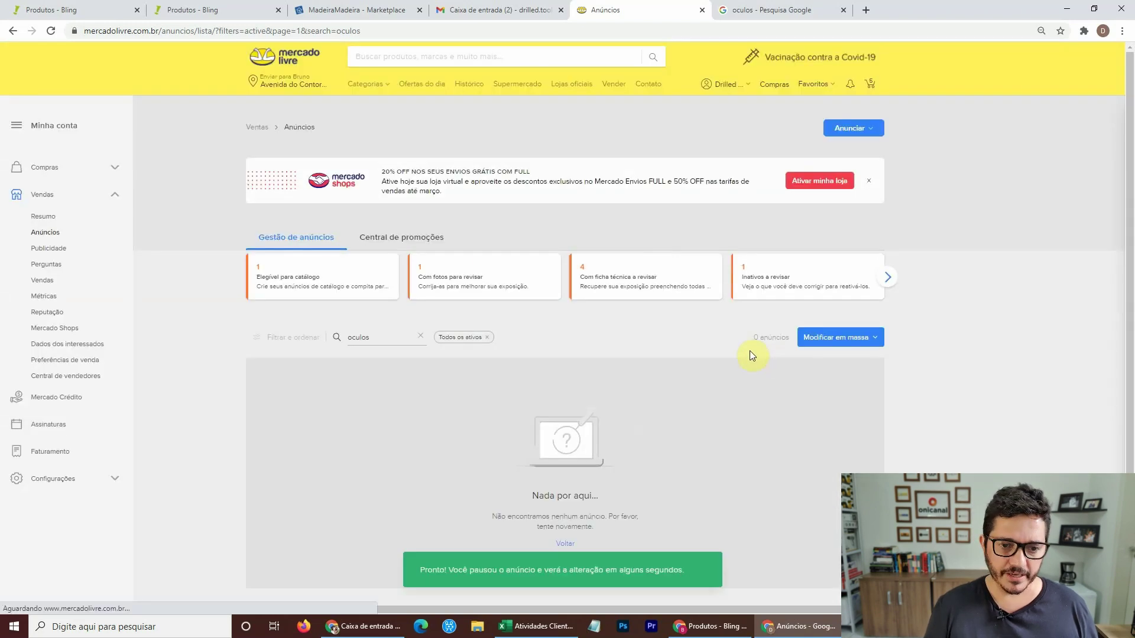